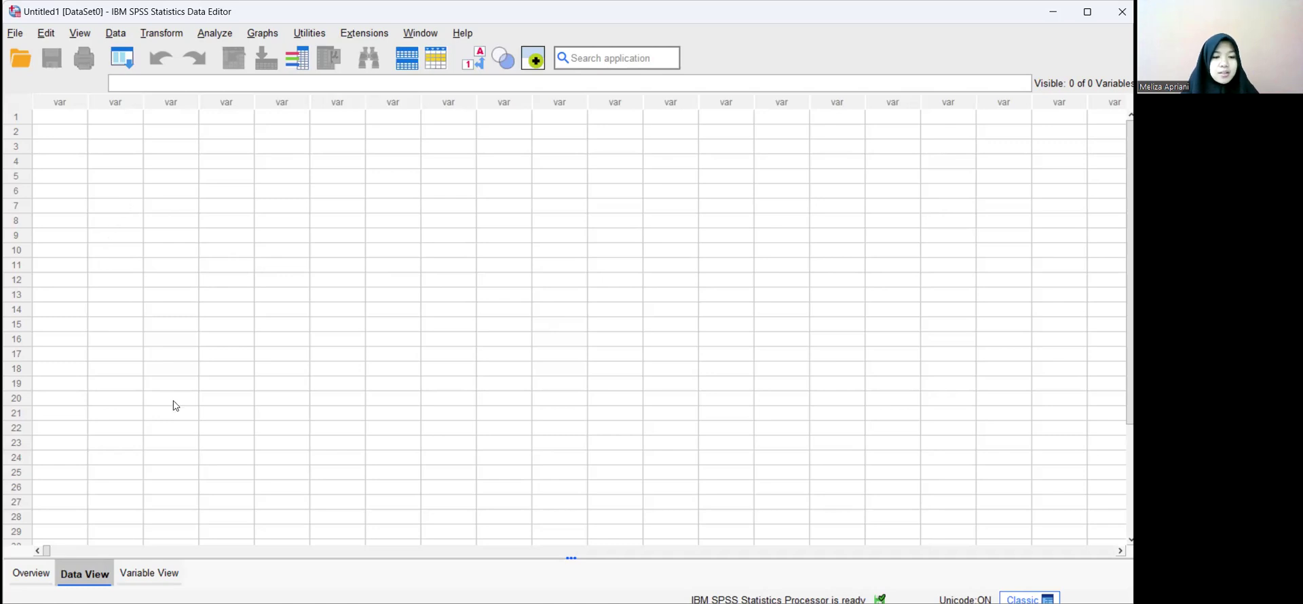
# - Define two new variables in the variable definitions, named Jenis and Tinggi
pyautogui.click(171, 581)
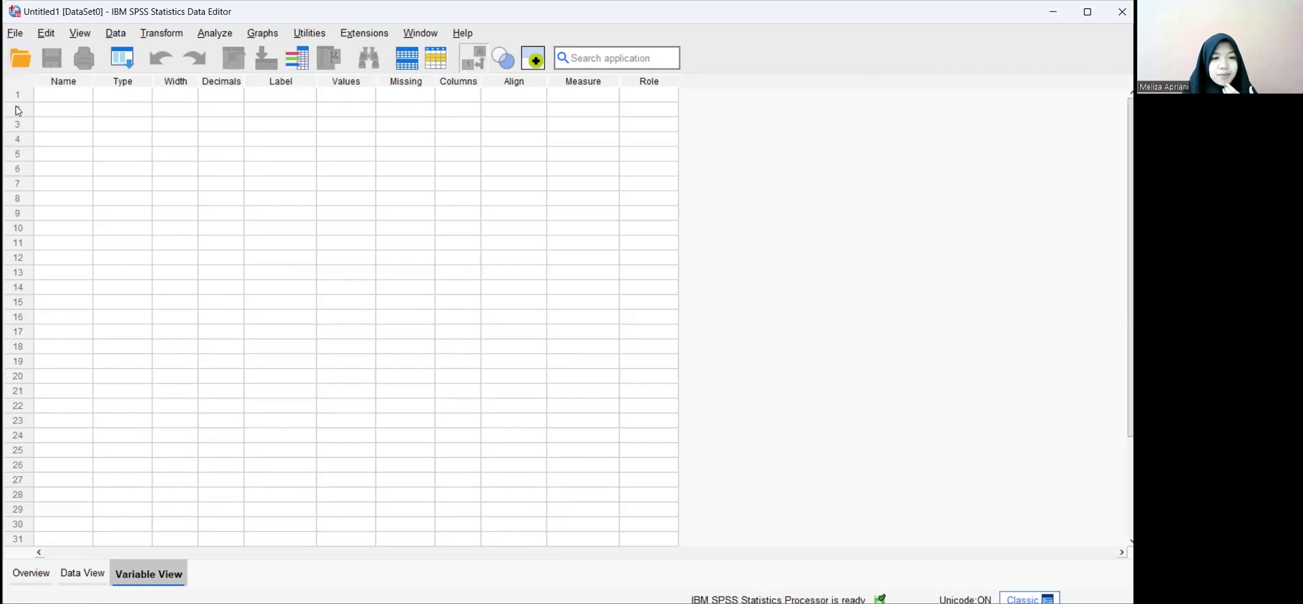
pyautogui.doubleClick(55, 93)
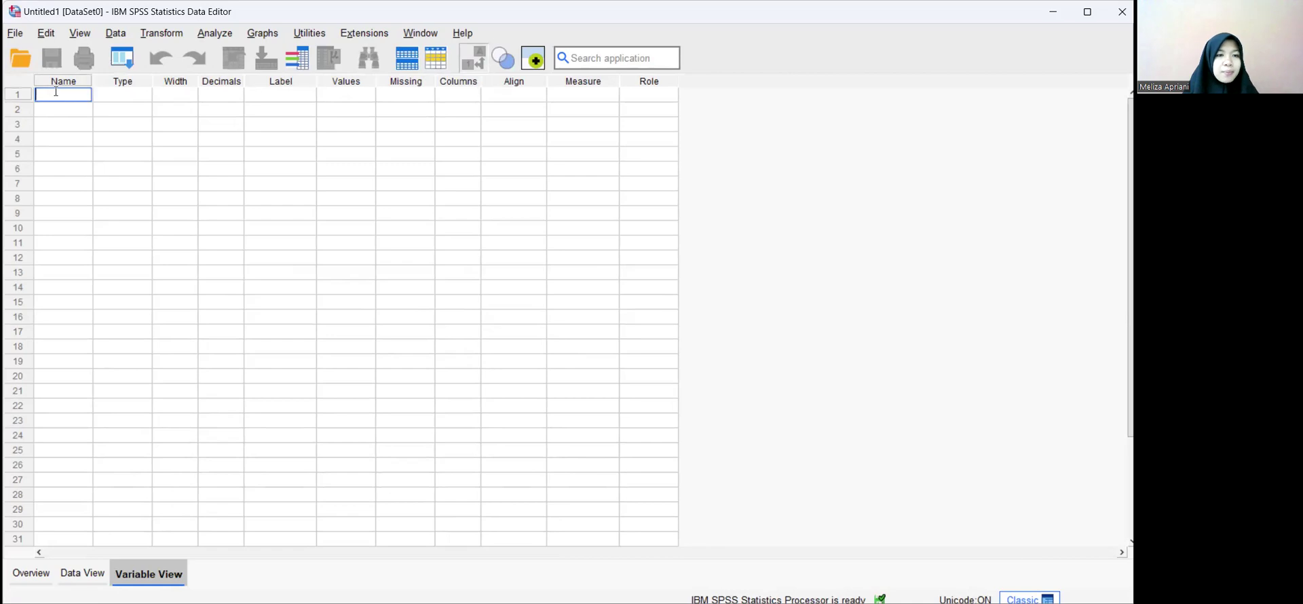
pyautogui.write('J')
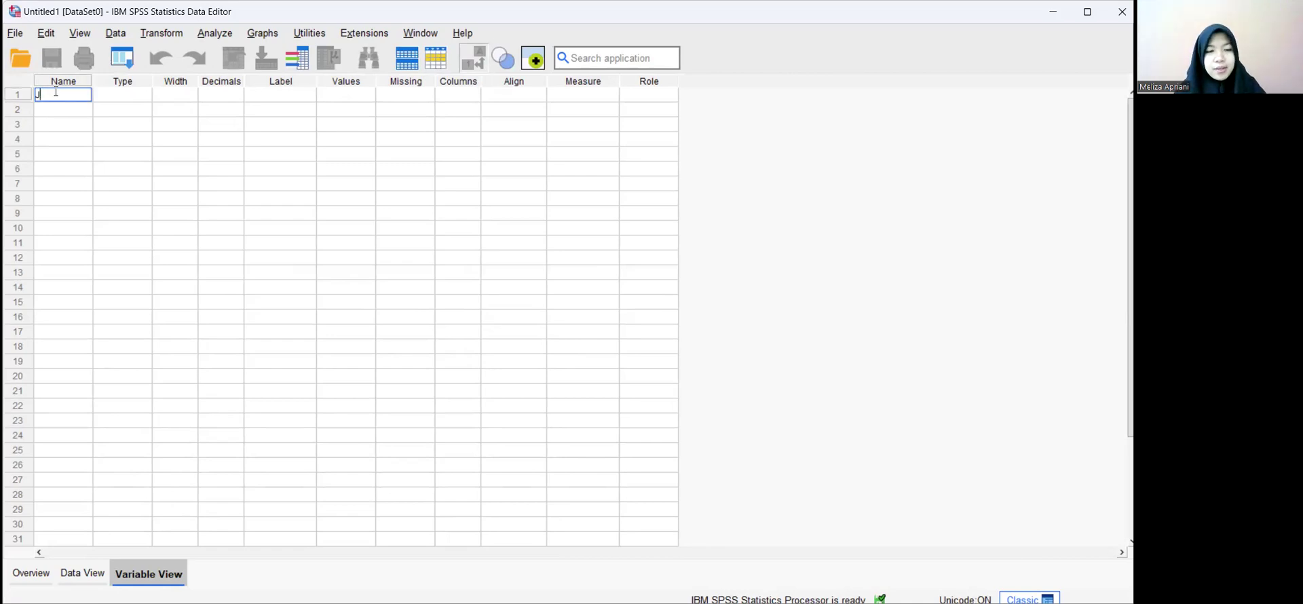
pyautogui.write('enis')
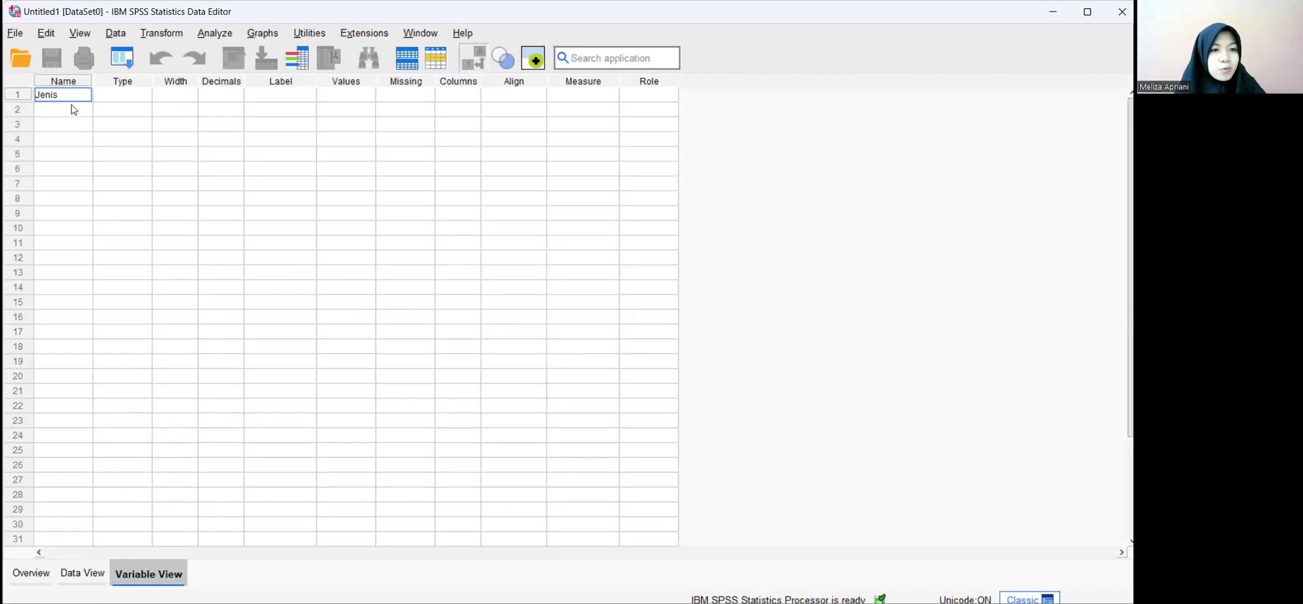
pyautogui.click(71, 108)
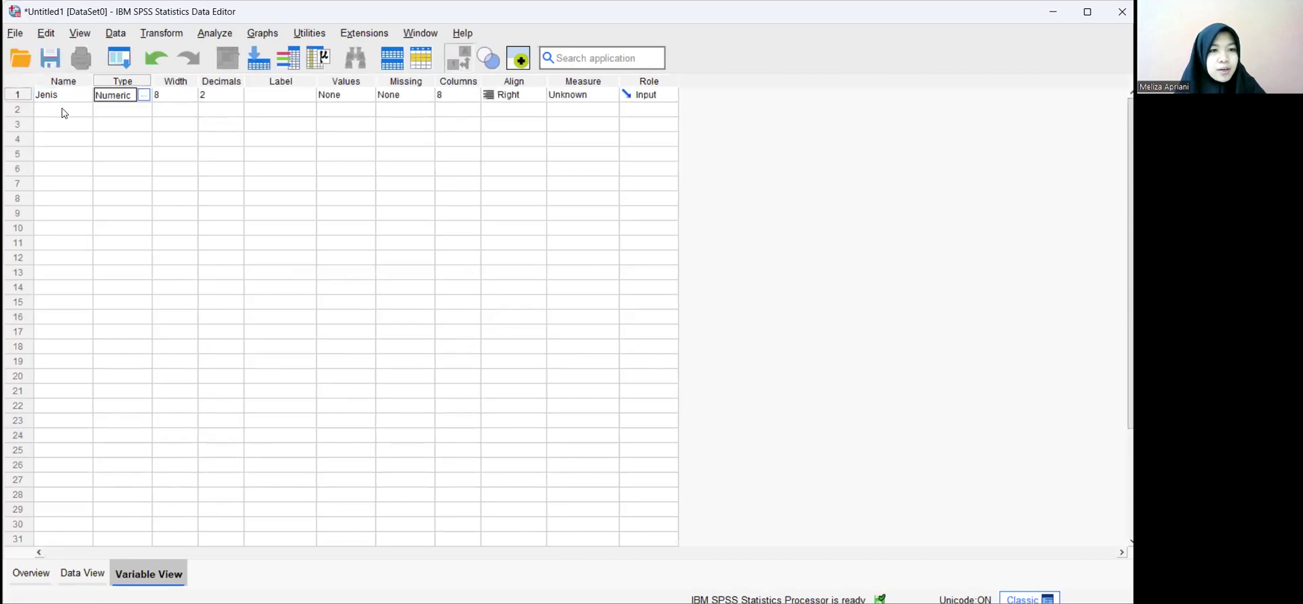
pyautogui.write('T')
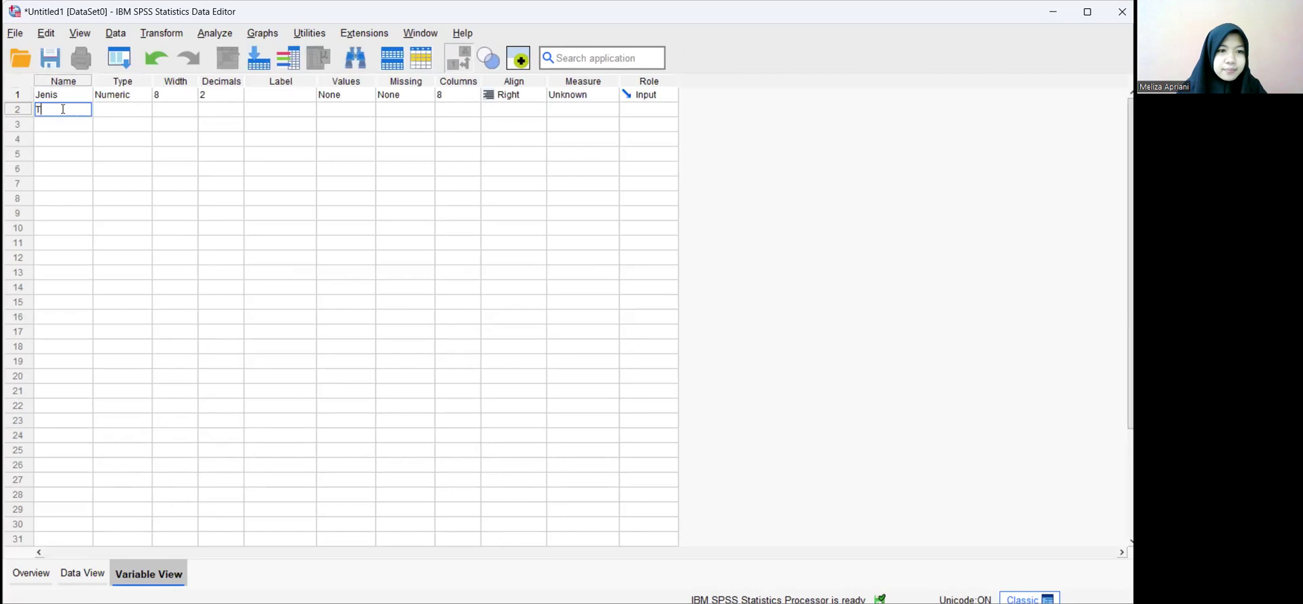
pyautogui.write('inggi')
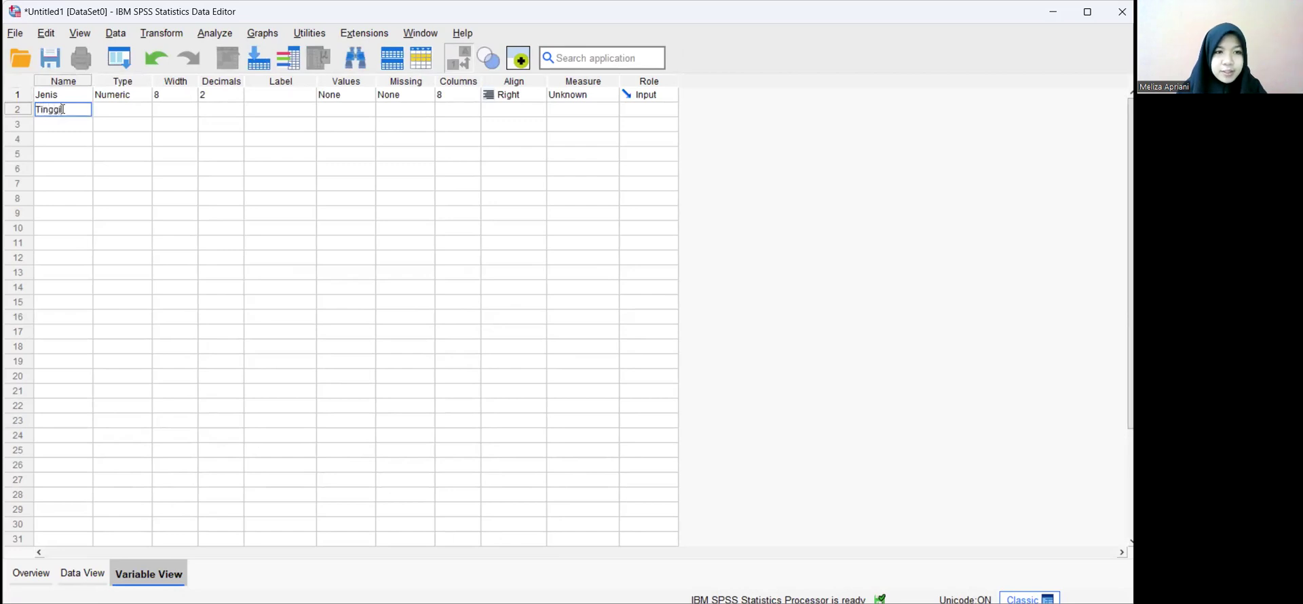
pyautogui.click(138, 110)
# - Set the decimals of both the Jenis and Tinggi variables to 0
pyautogui.click(216, 108)
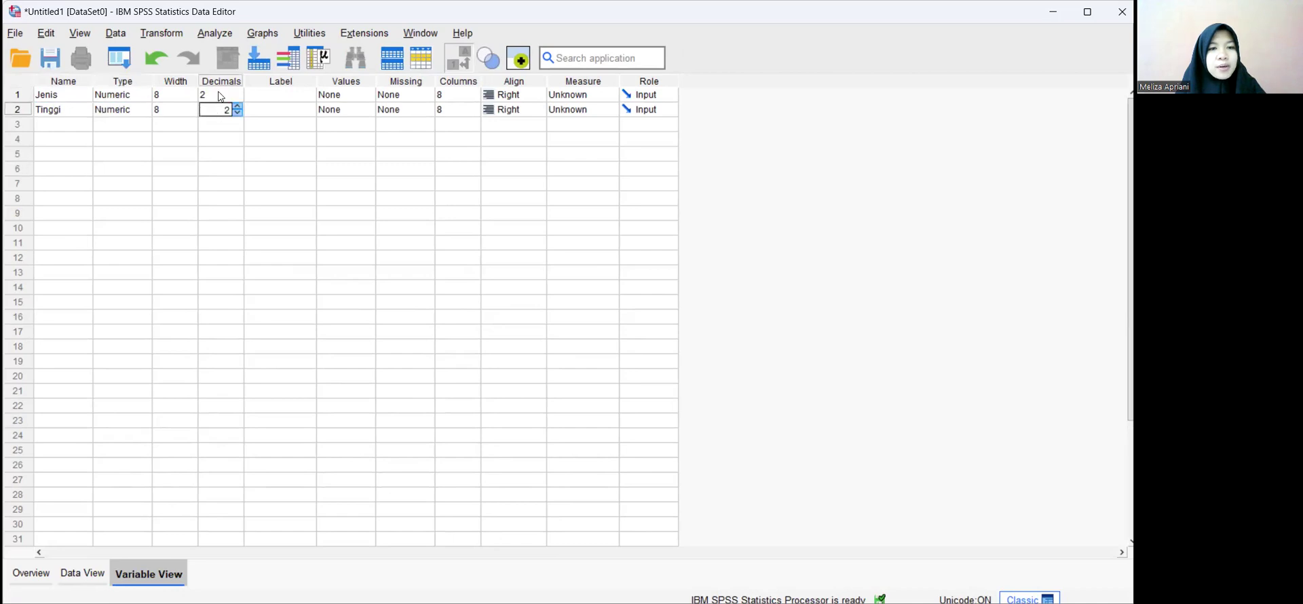
pyautogui.click(219, 95)
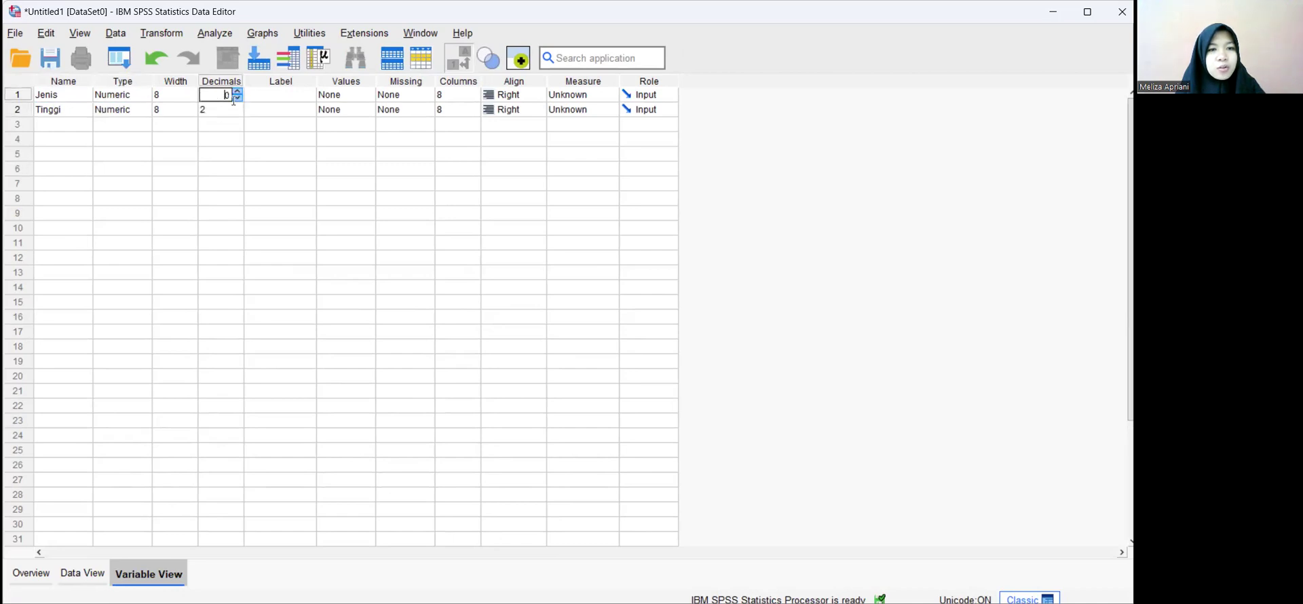
pyautogui.click(221, 114)
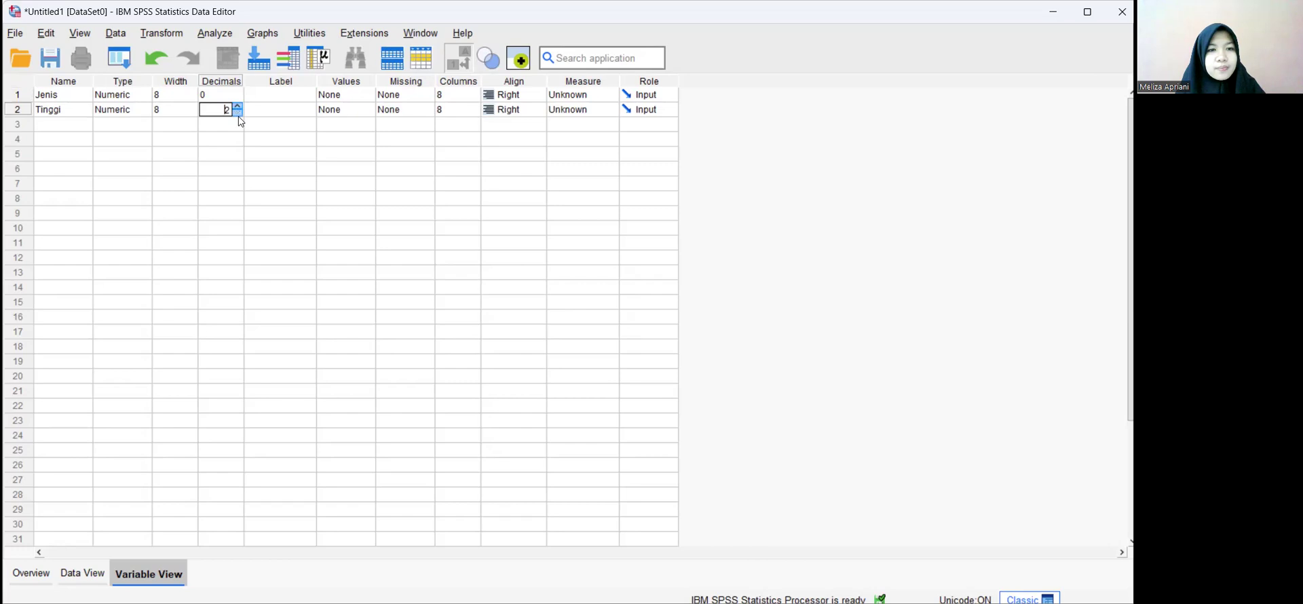
# - Label the Jenis variable "Jenis Pupuk" and the Tinggi variable "Tinggi Tanaman"
pyautogui.click(270, 93)
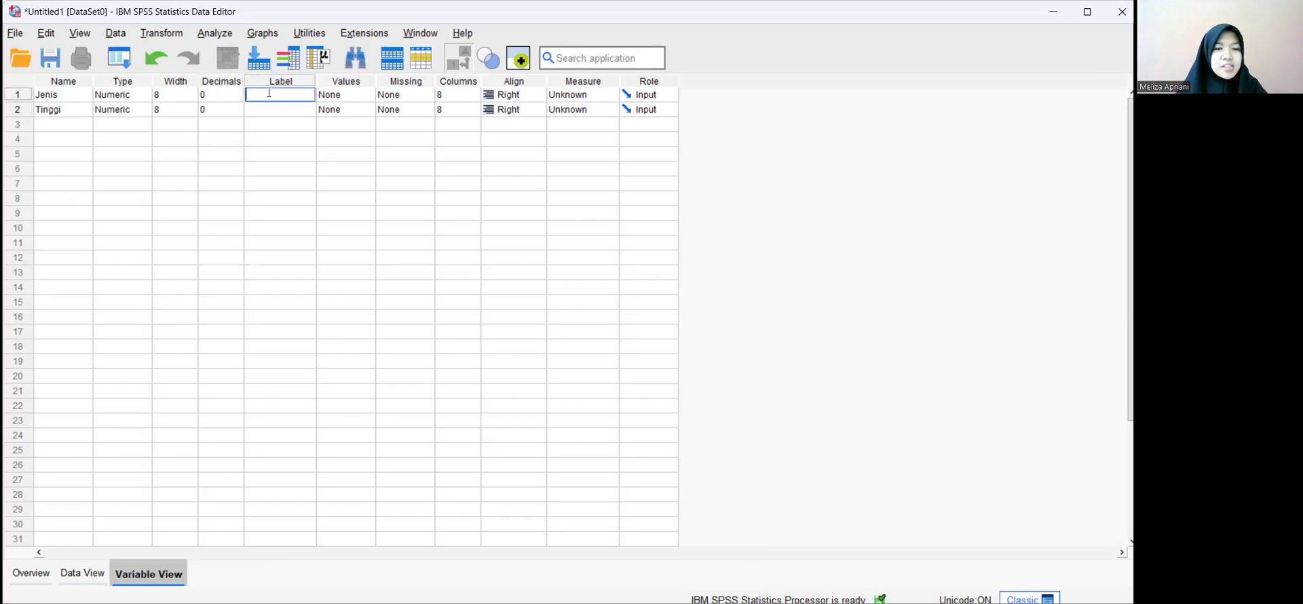
pyautogui.write('Jen')
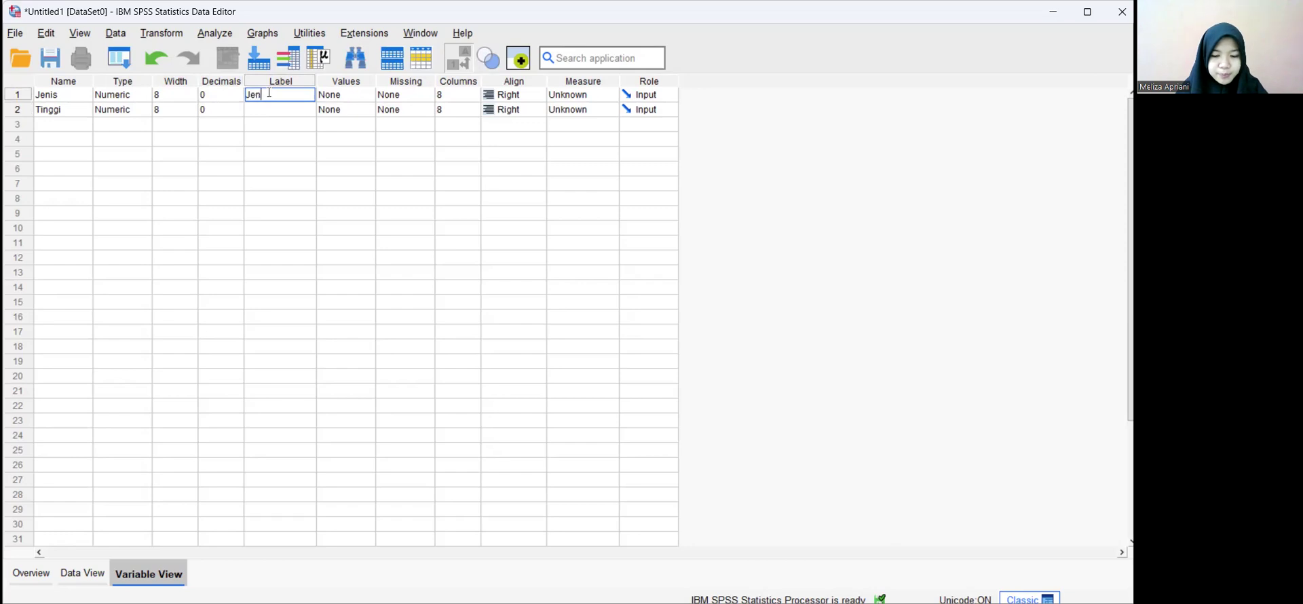
pyautogui.write('is Pupu')
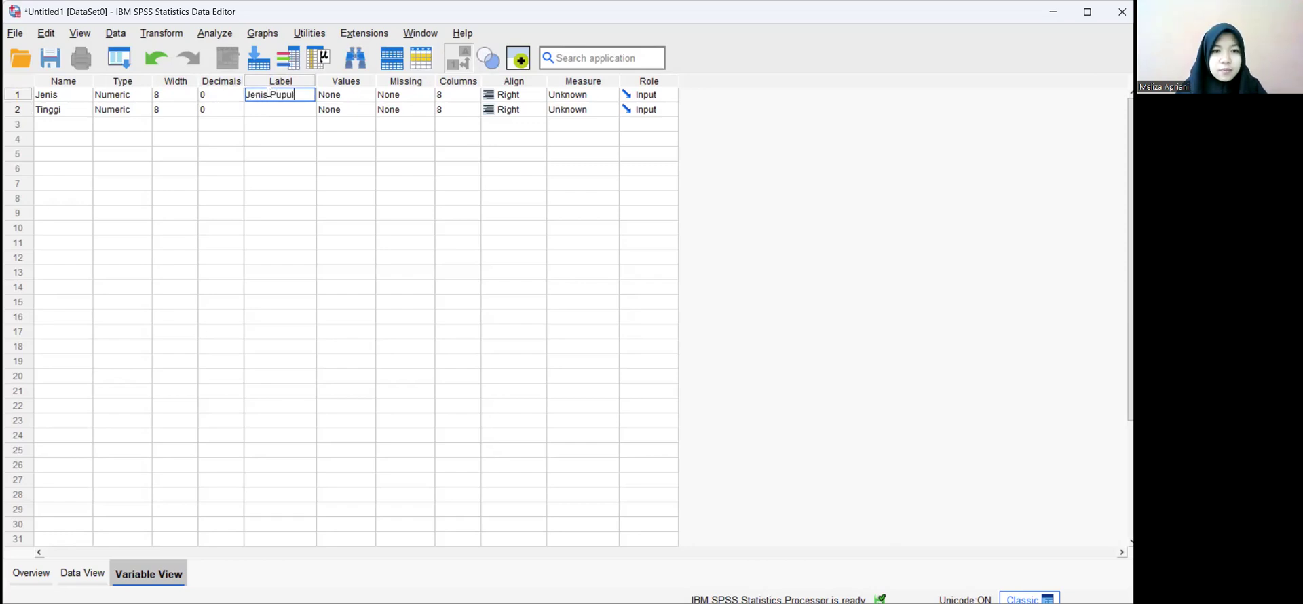
pyautogui.write('k')
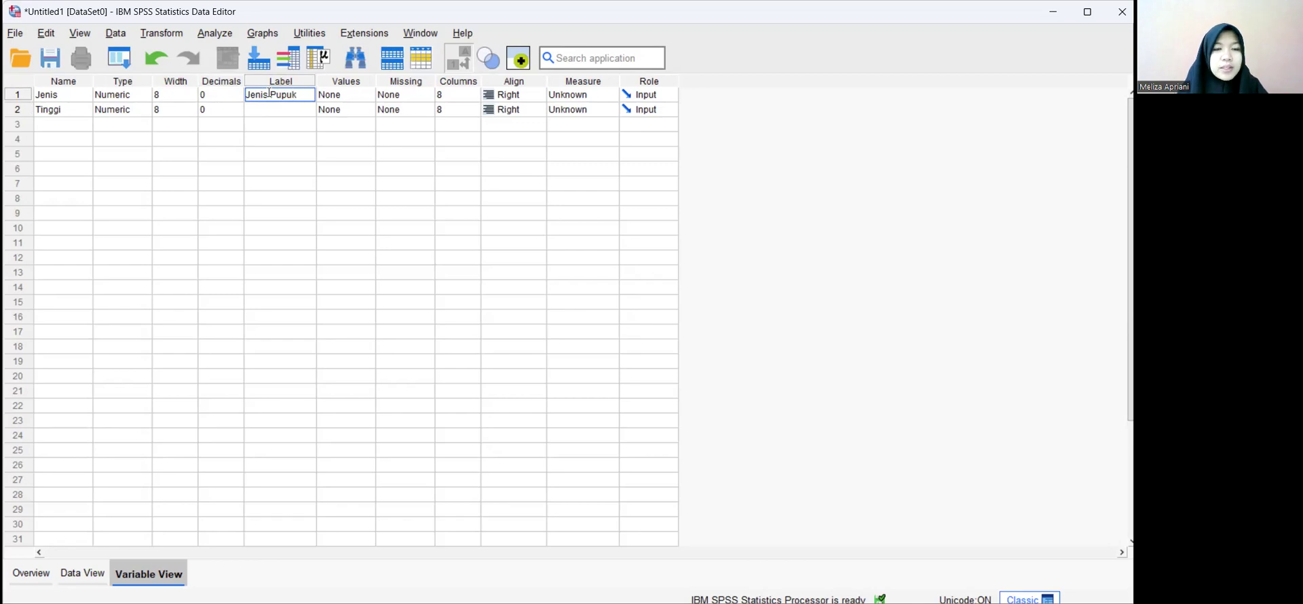
pyautogui.click(272, 109)
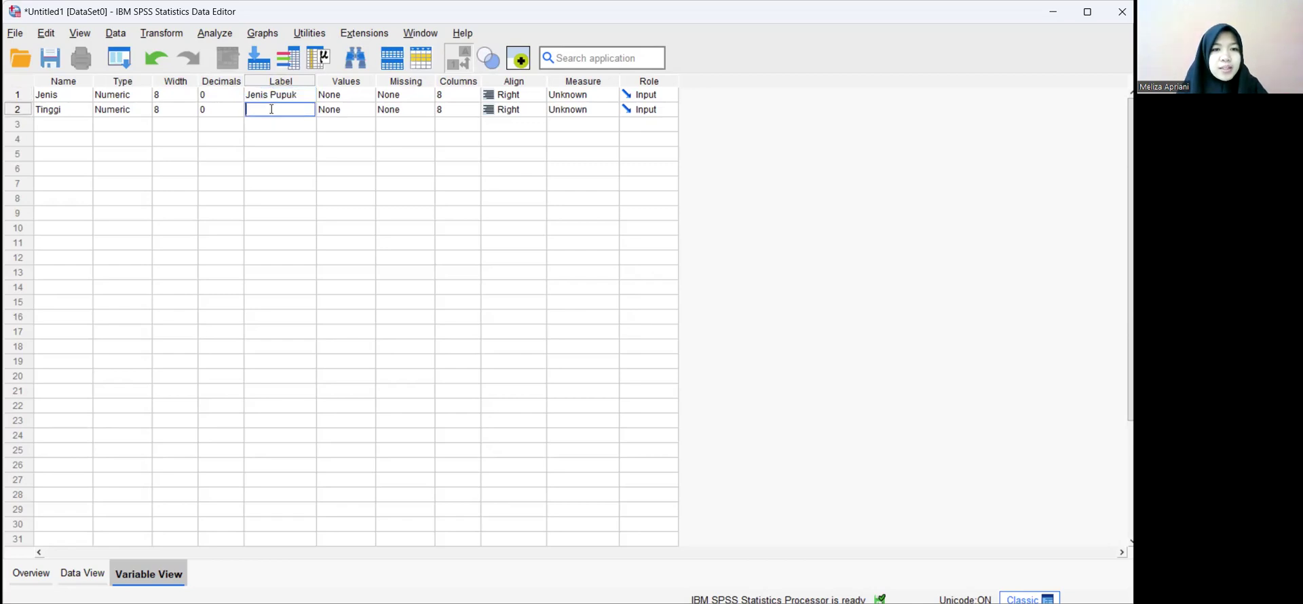
pyautogui.write('T')
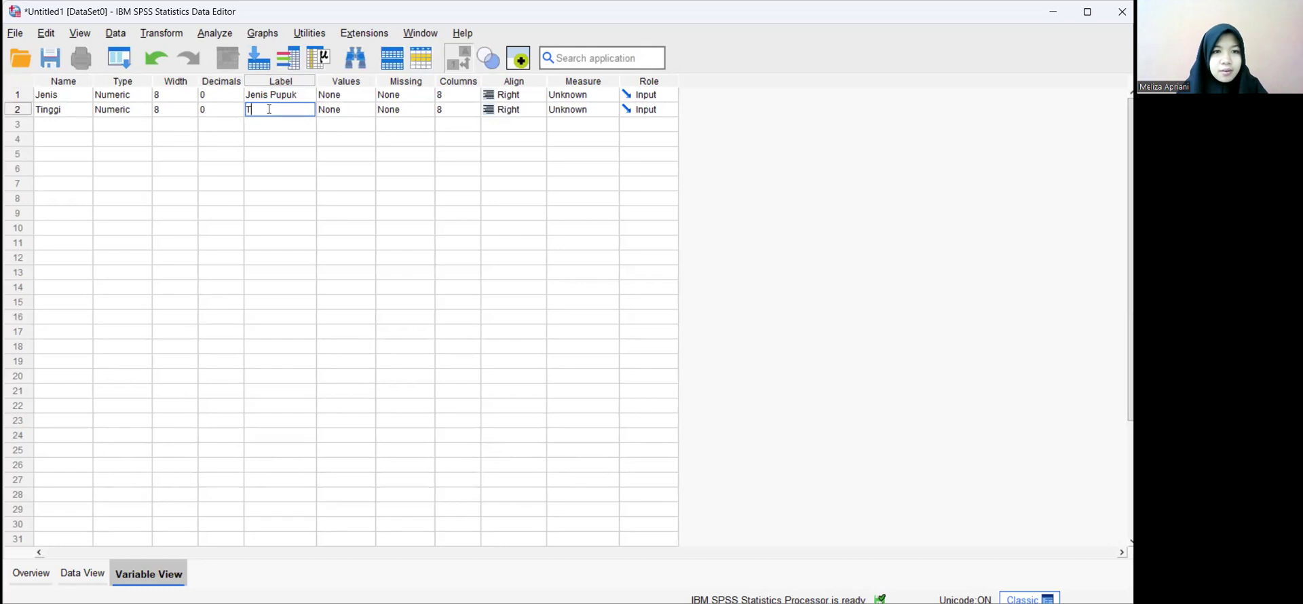
pyautogui.write('inggi')
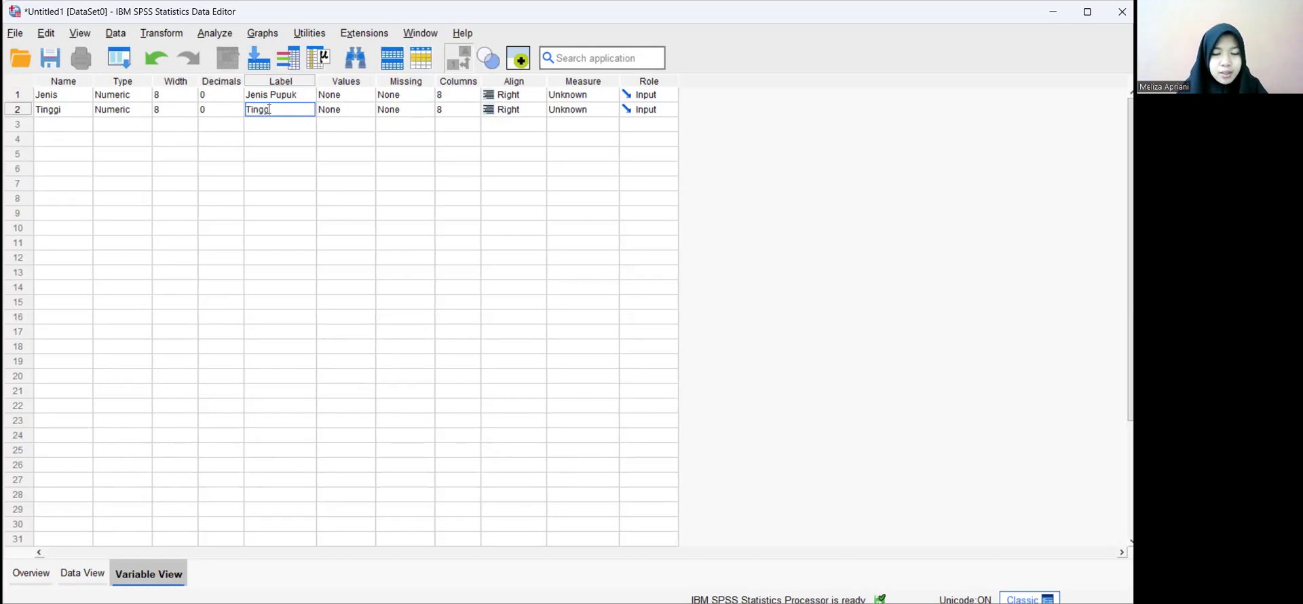
pyautogui.write(' Tanaman')
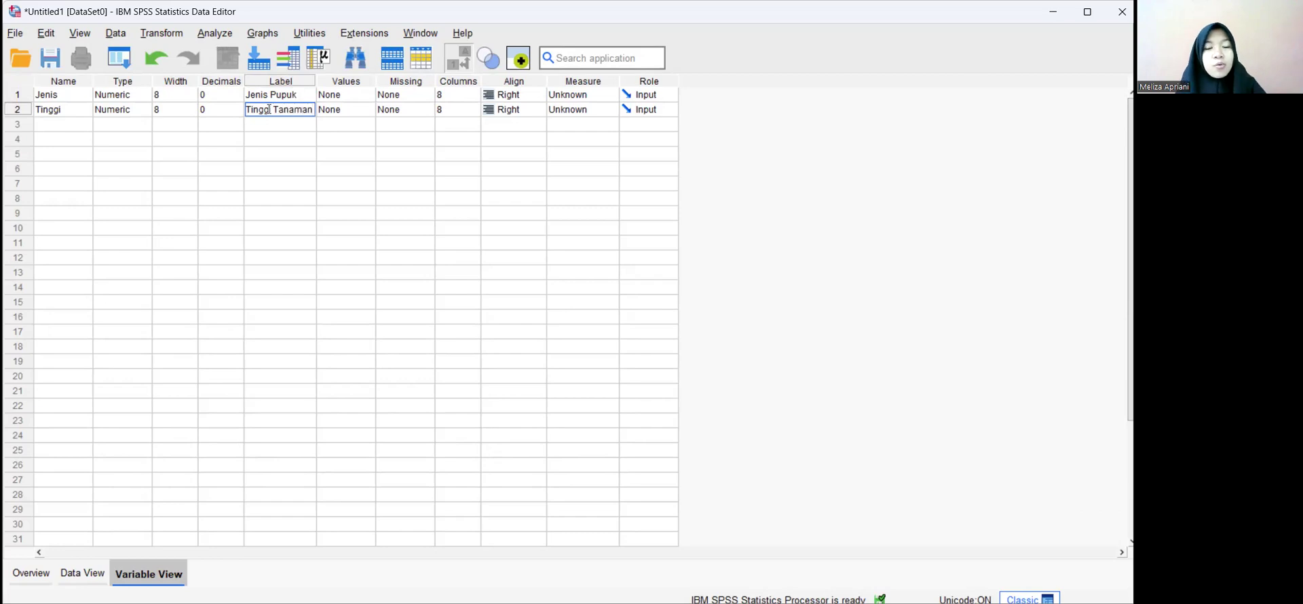
# - Open the value labels of the Jenis variable and assign the label P.Kandang to value 1
pyautogui.click(367, 94)
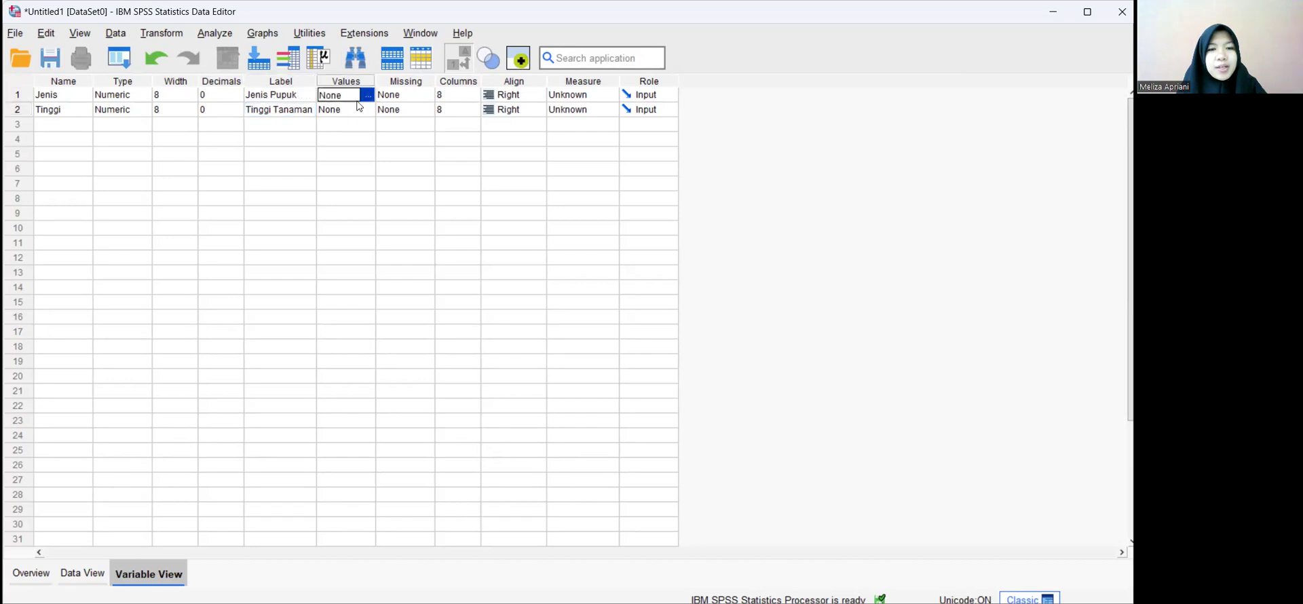
pyautogui.click(366, 95)
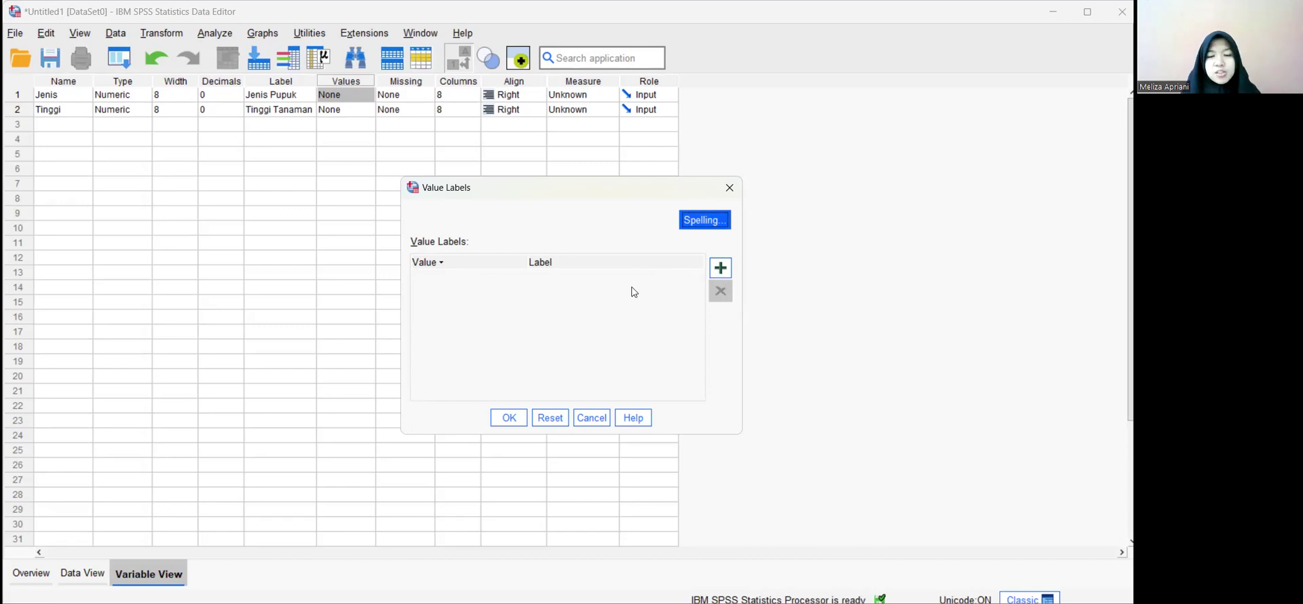
pyautogui.click(718, 272)
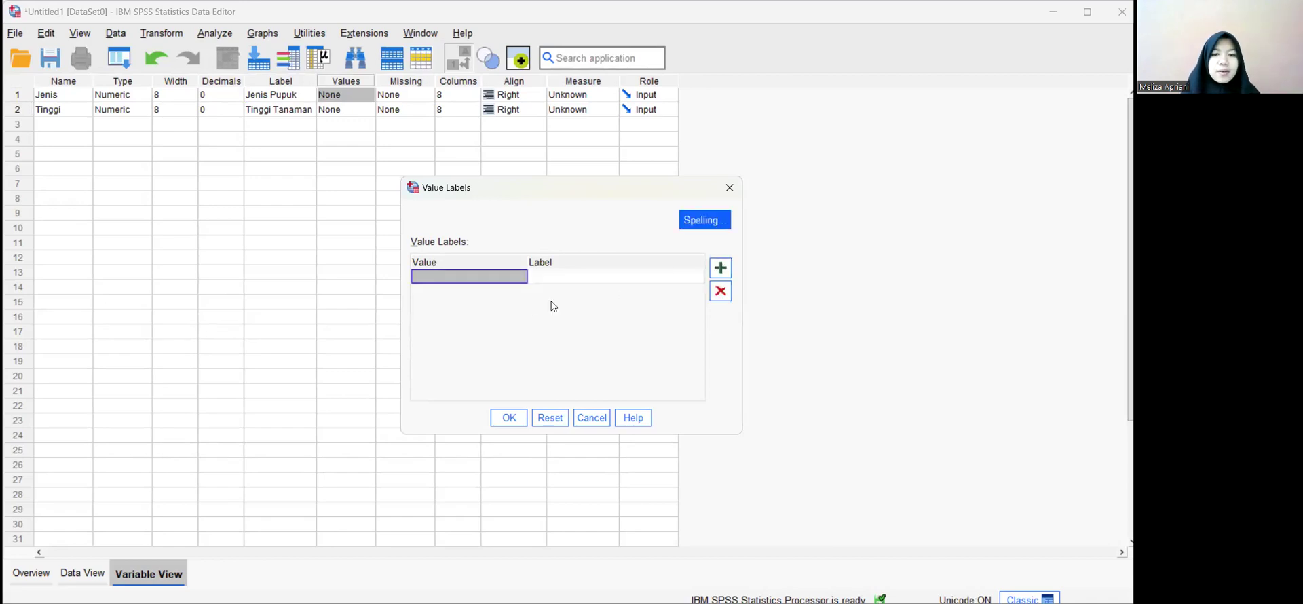
pyautogui.click(490, 276)
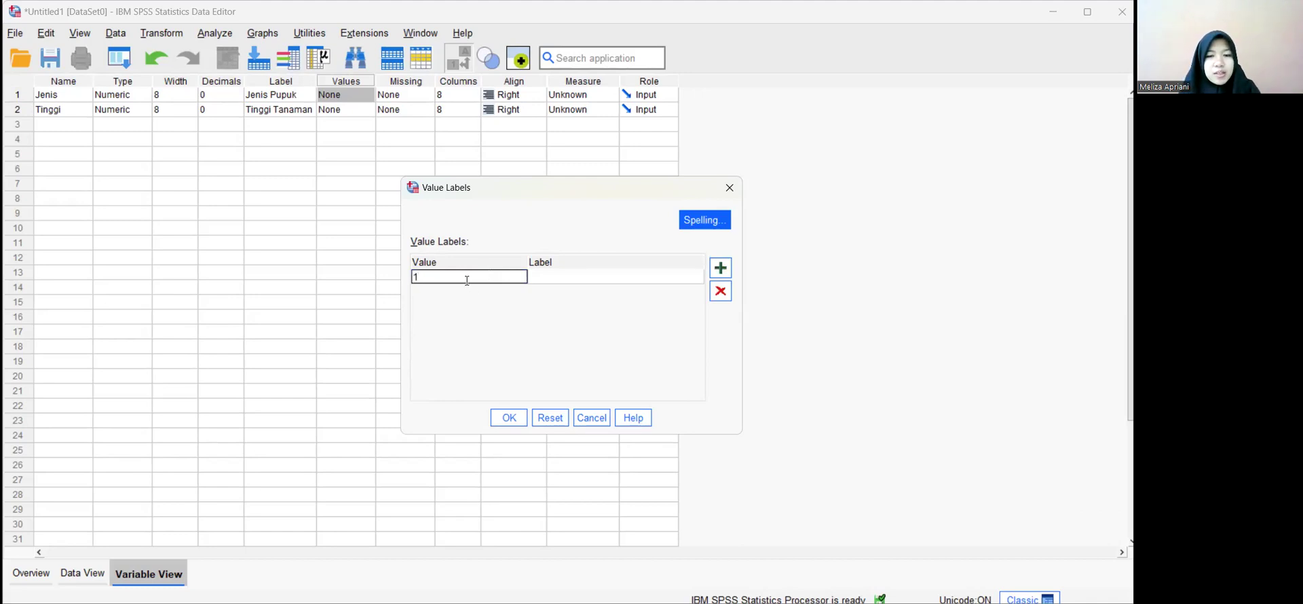
pyautogui.click(540, 278)
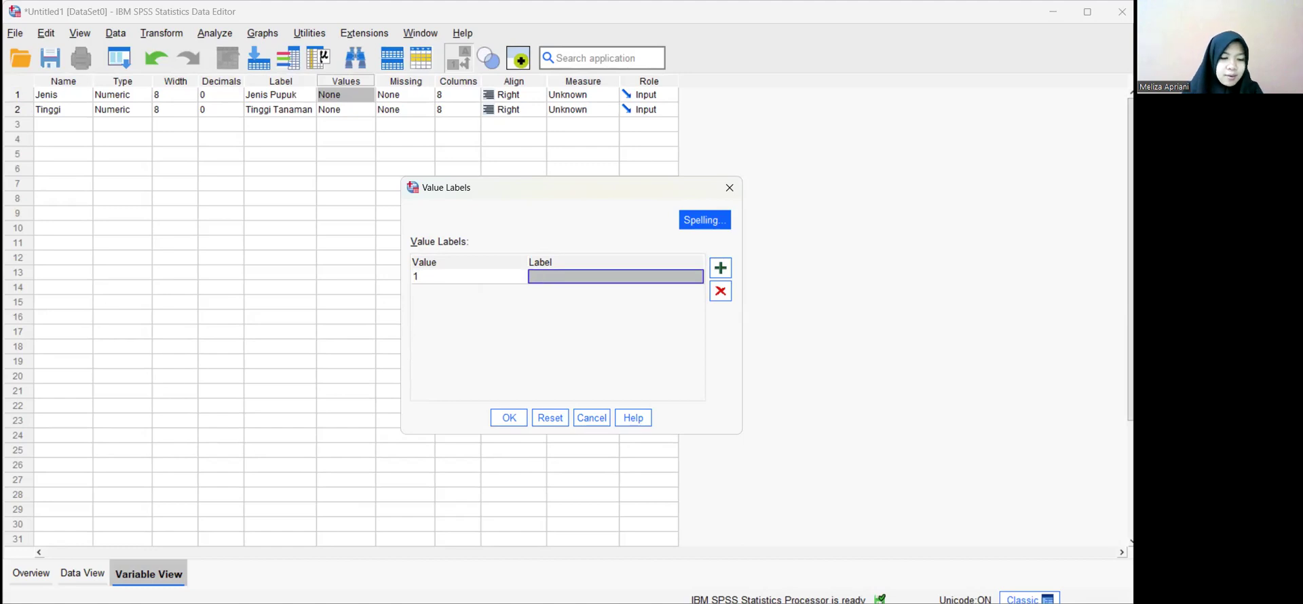
pyautogui.write('P.Kandang')
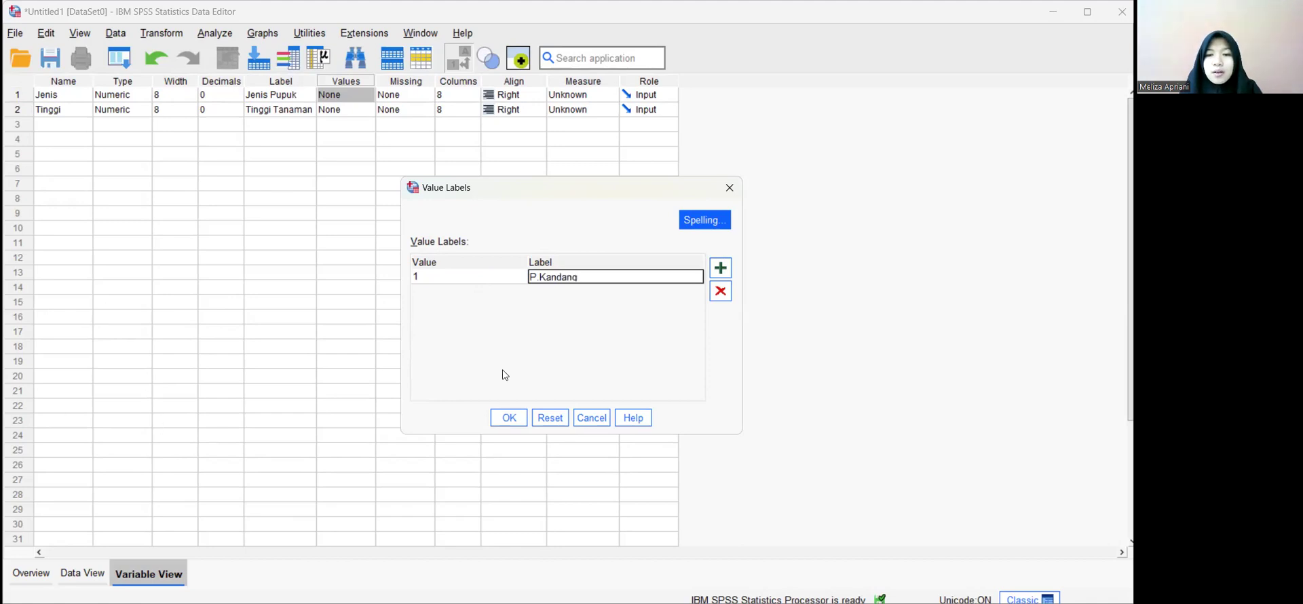
# - Add the label P.Kascing for value 2 of Jenis and accept the value labels
pyautogui.click(720, 268)
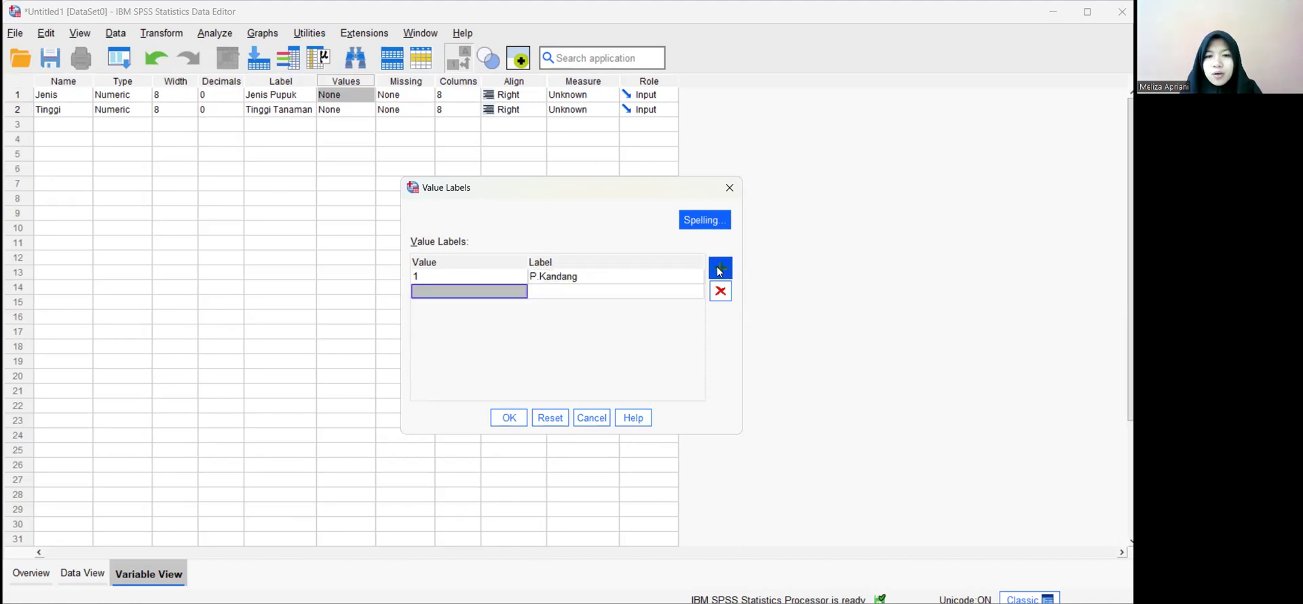
pyautogui.write('2')
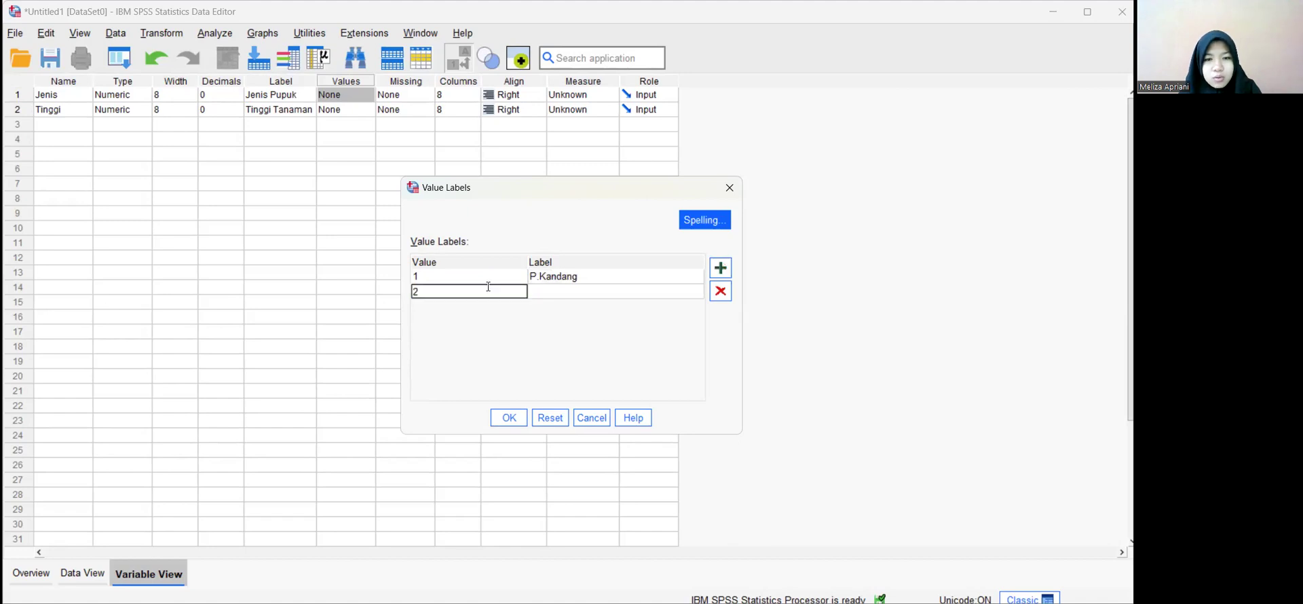
pyautogui.click(549, 294)
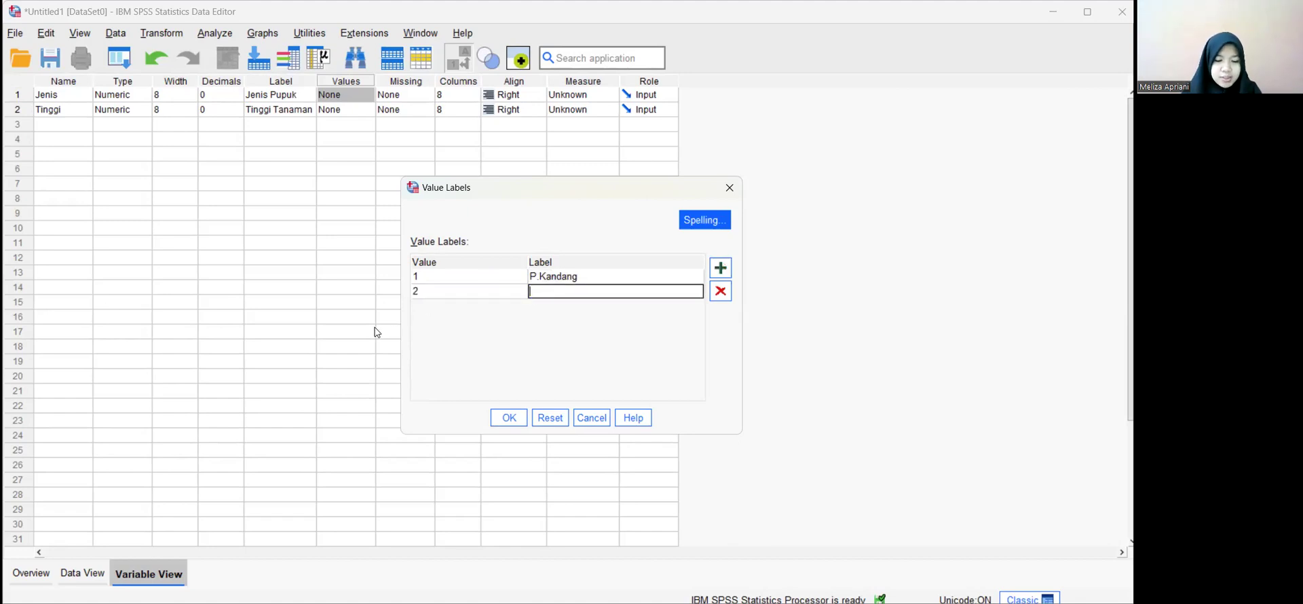
pyautogui.write('P.Kascing')
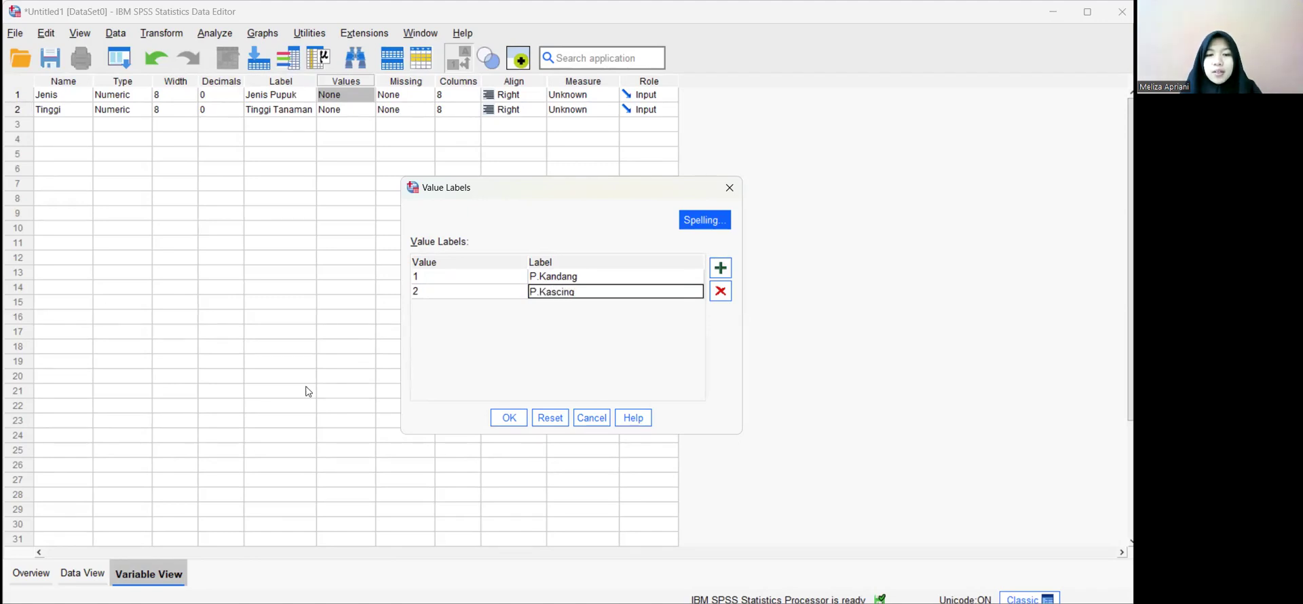
pyautogui.click(515, 425)
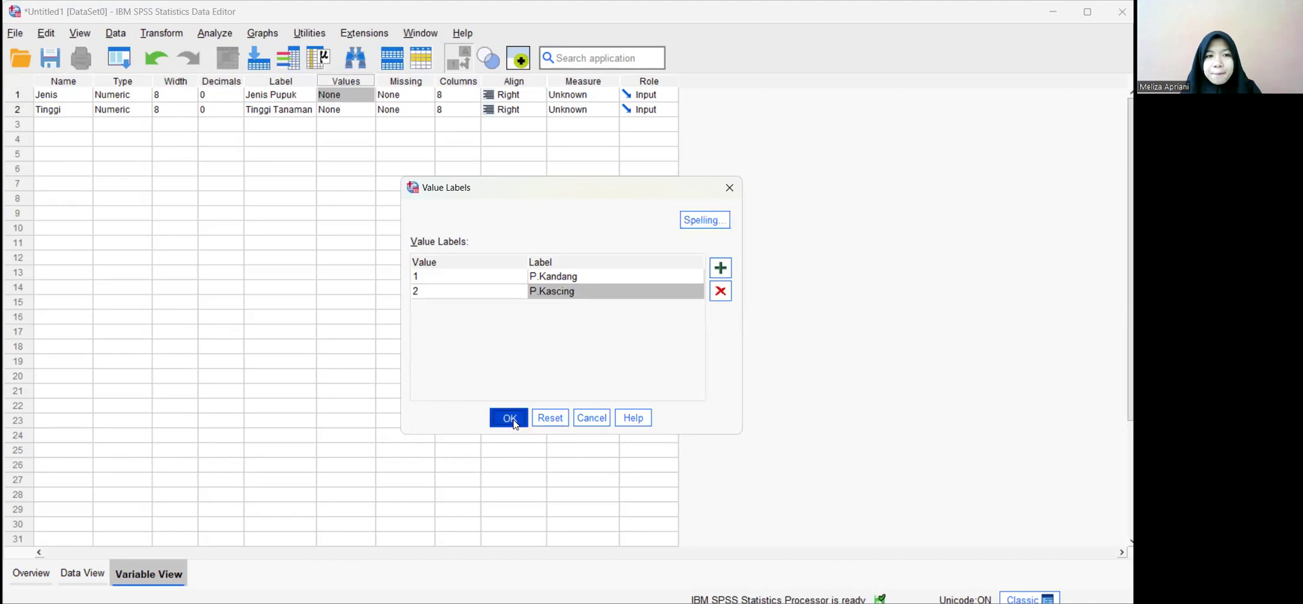
# - Set the measurement level of both the Jenis and Tinggi variables to Scale
pyautogui.click(589, 97)
pyautogui.click(589, 101)
pyautogui.click(584, 112)
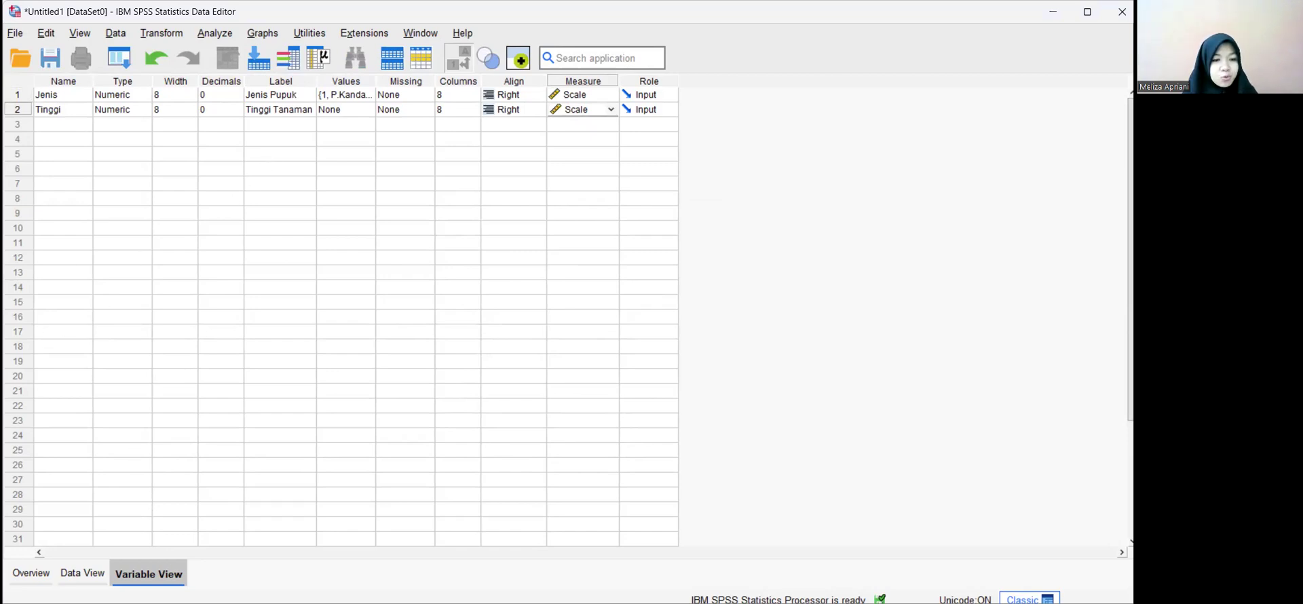
# - Switch to the data sheet and enter value 1 (P.Kandang) for Jenis in the first case
pyautogui.click(85, 573)
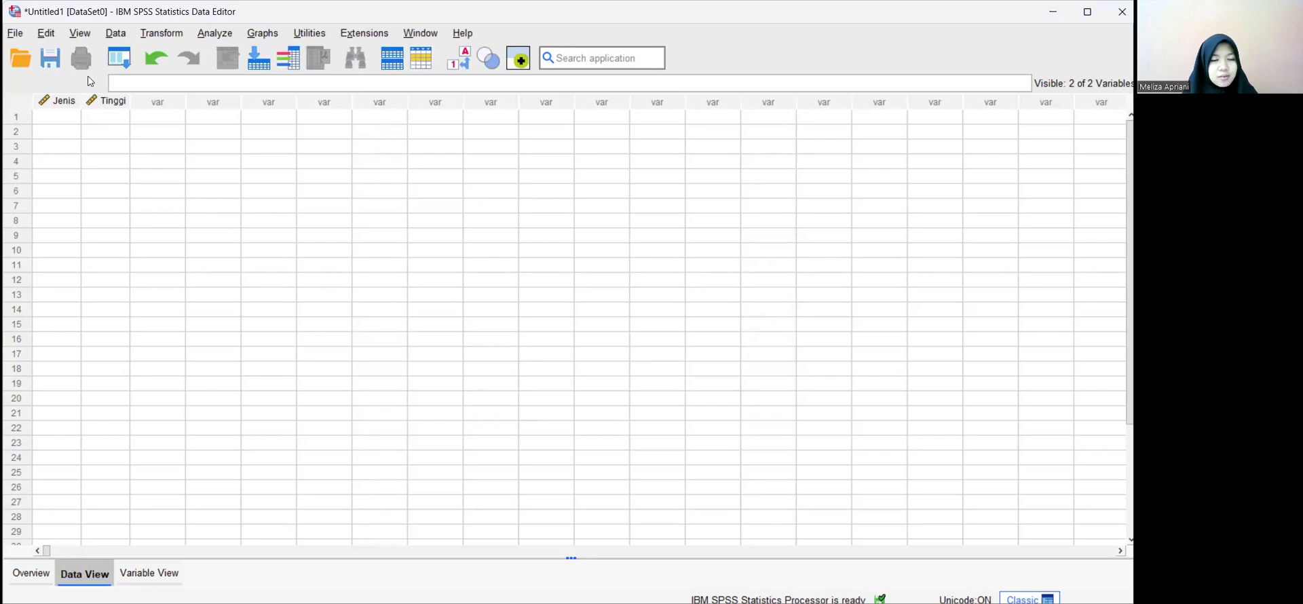
pyautogui.click(58, 117)
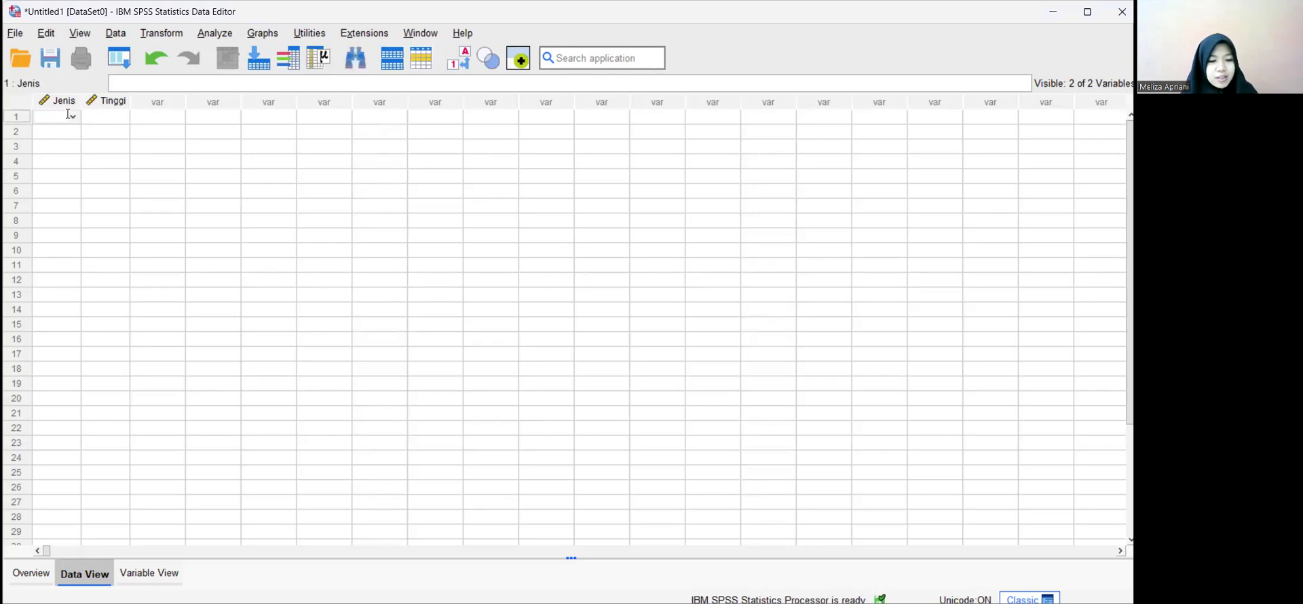
pyautogui.write('1')
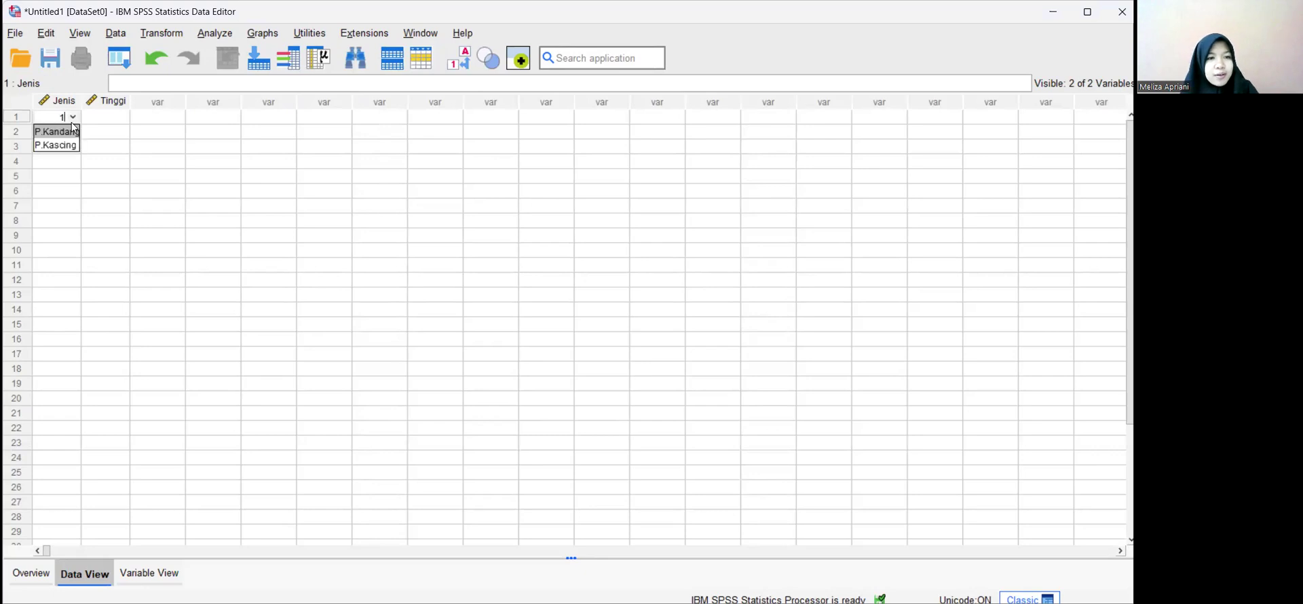
pyautogui.click(67, 131)
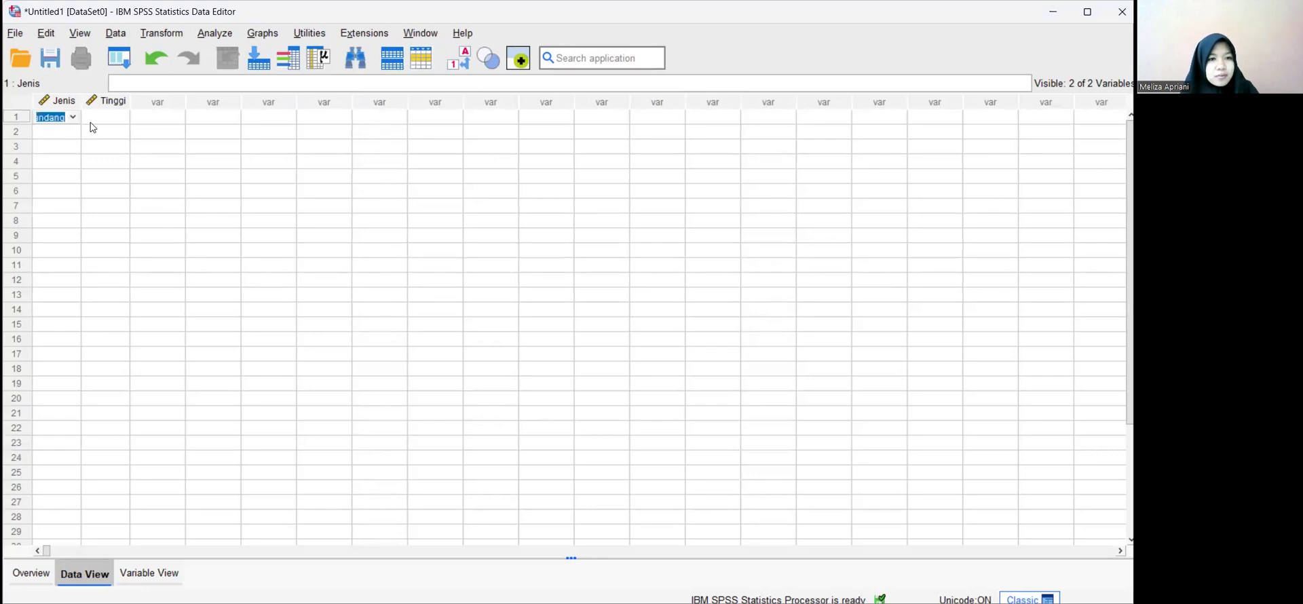
pyautogui.click(91, 122)
pyautogui.click(51, 122)
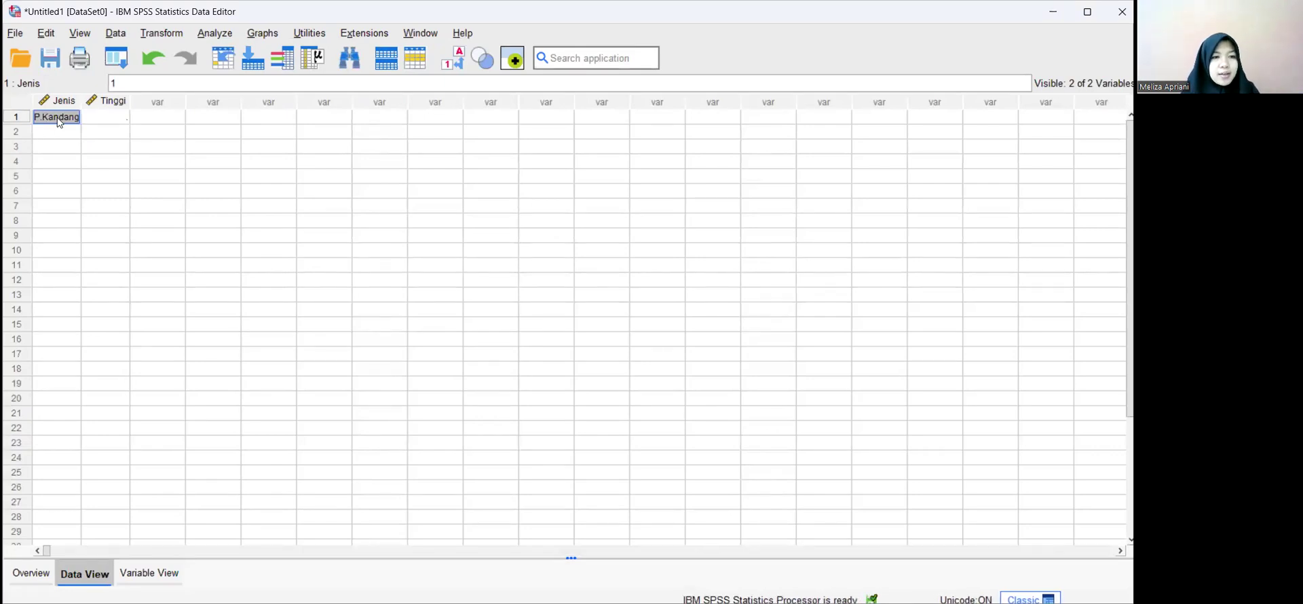
# - Fill Jenis with P.Kandang for cases 1 to 20
pyautogui.moveTo(58, 121); pyautogui.dragTo(64, 396)
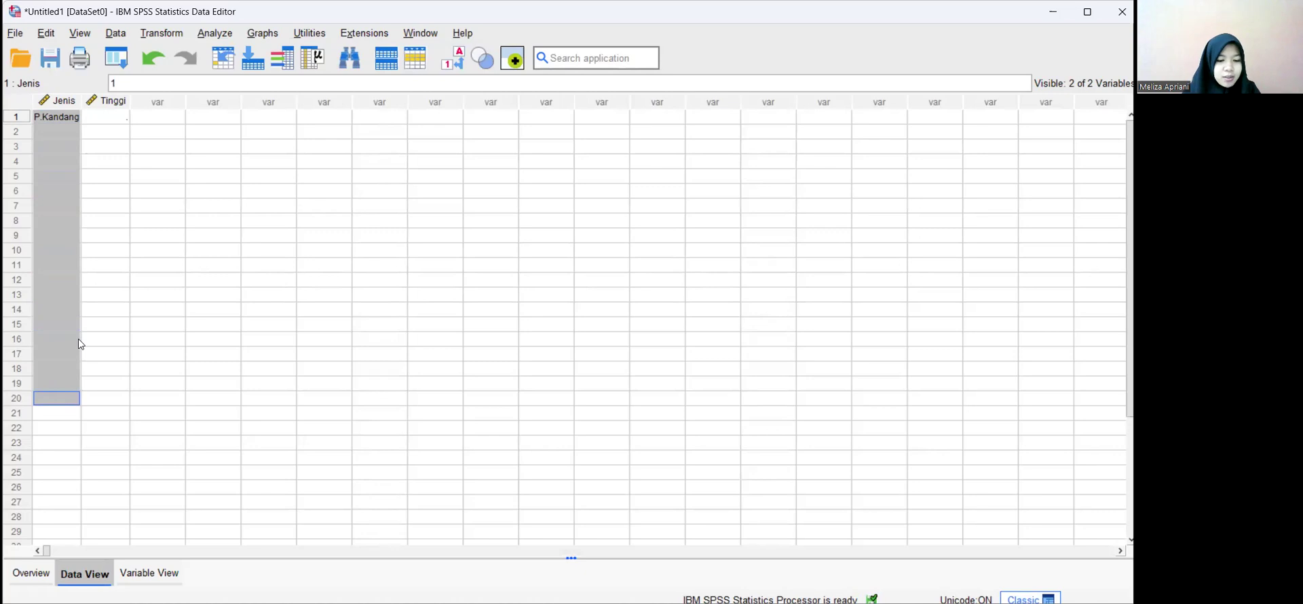
pyautogui.write('P.Kandang')
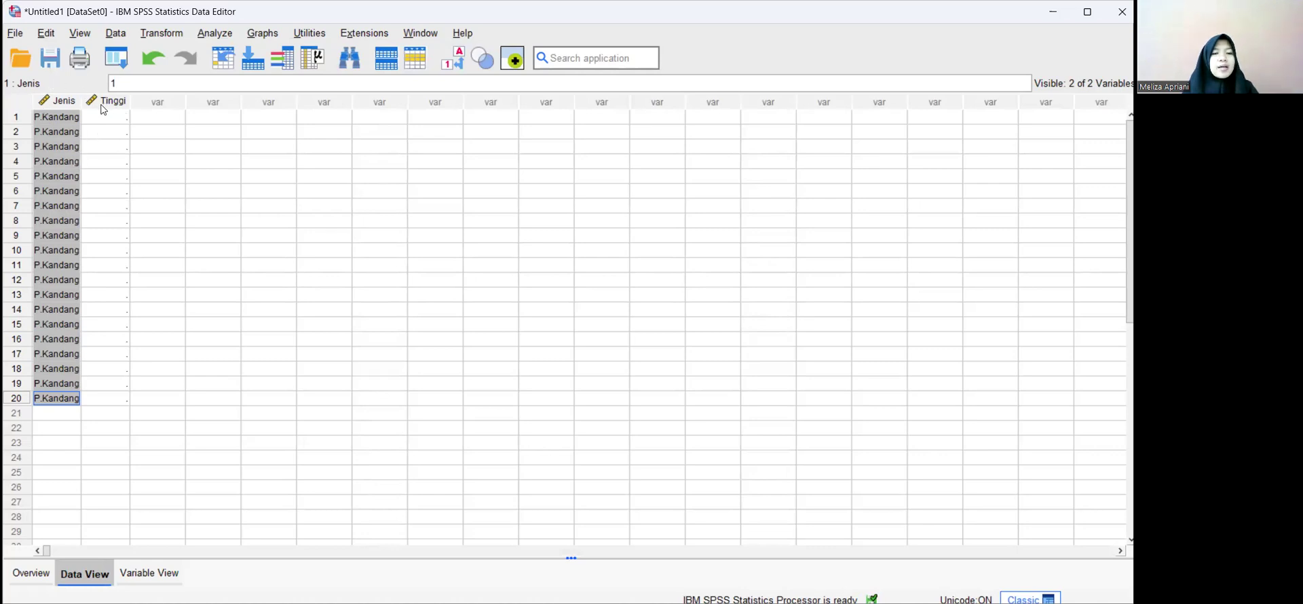
pyautogui.moveTo(104, 110)
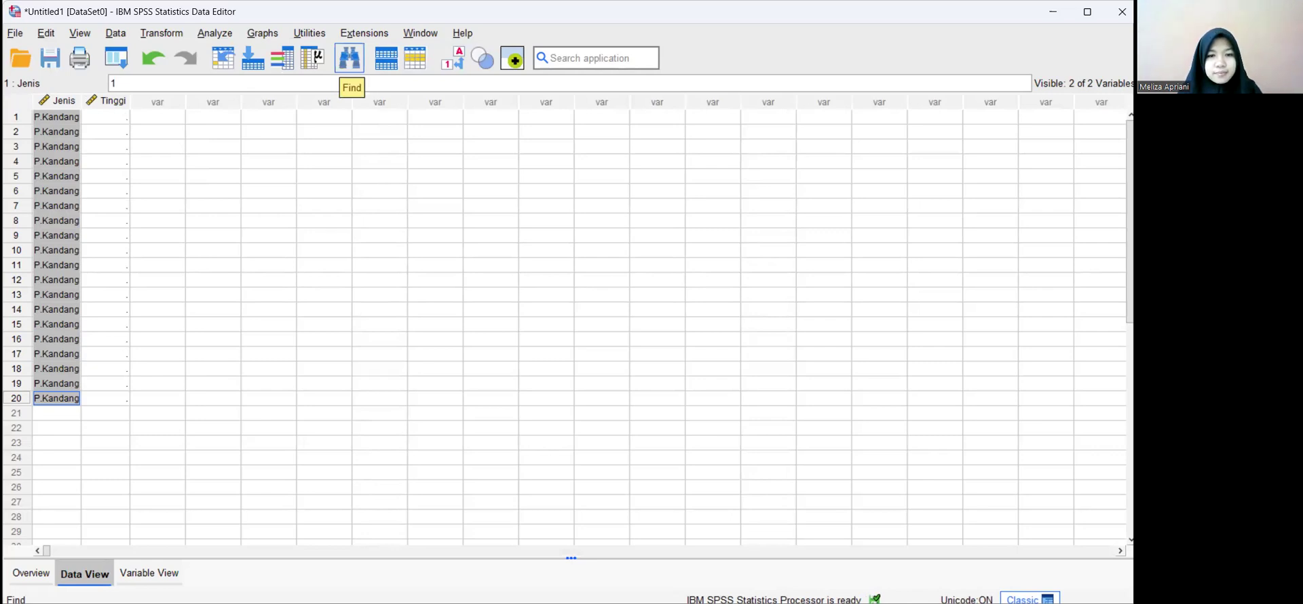
# - Switch to the Excel workbook and copy the Pupuk Kandang values in J6:J25 into Tinggi for cases 1 to 20 in SPSS
pyautogui.click(350, 59)
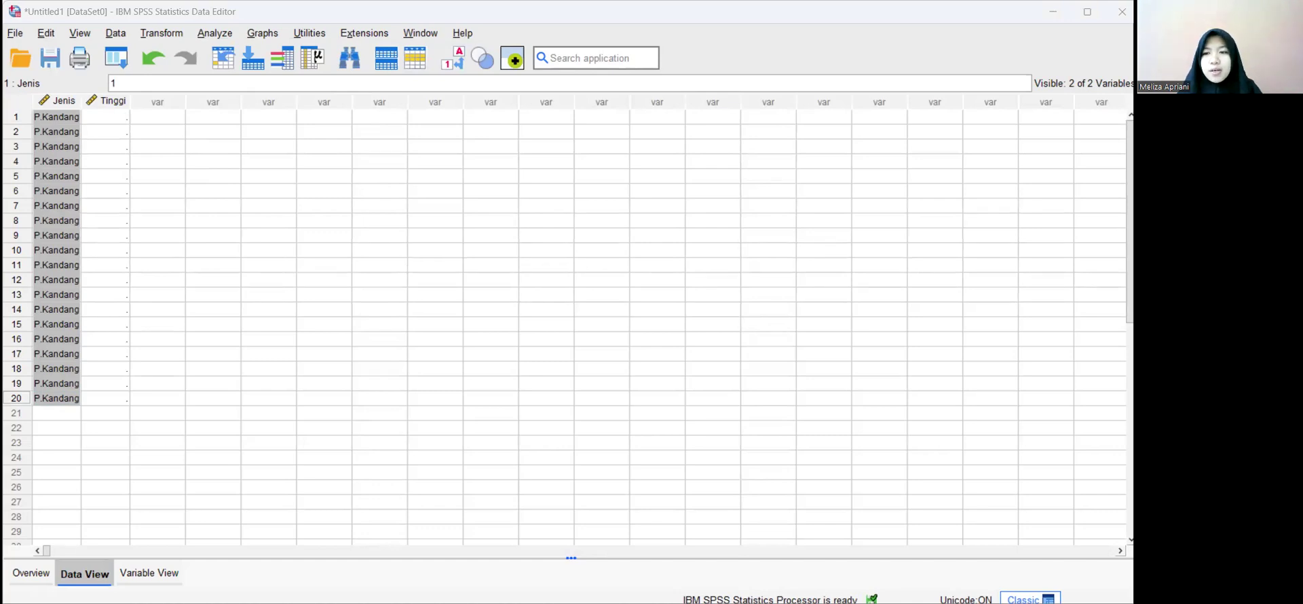
pyautogui.hotkey('alt', 'Tab')
pyautogui.click(975, 268)
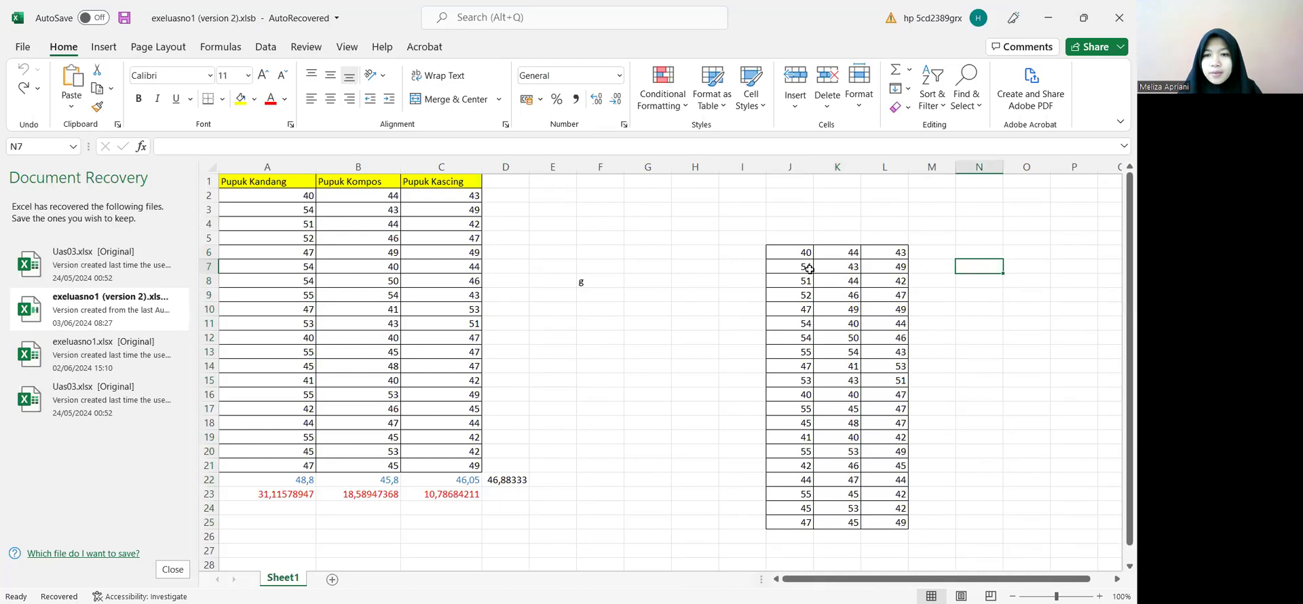
pyautogui.moveTo(791, 253); pyautogui.dragTo(802, 524)
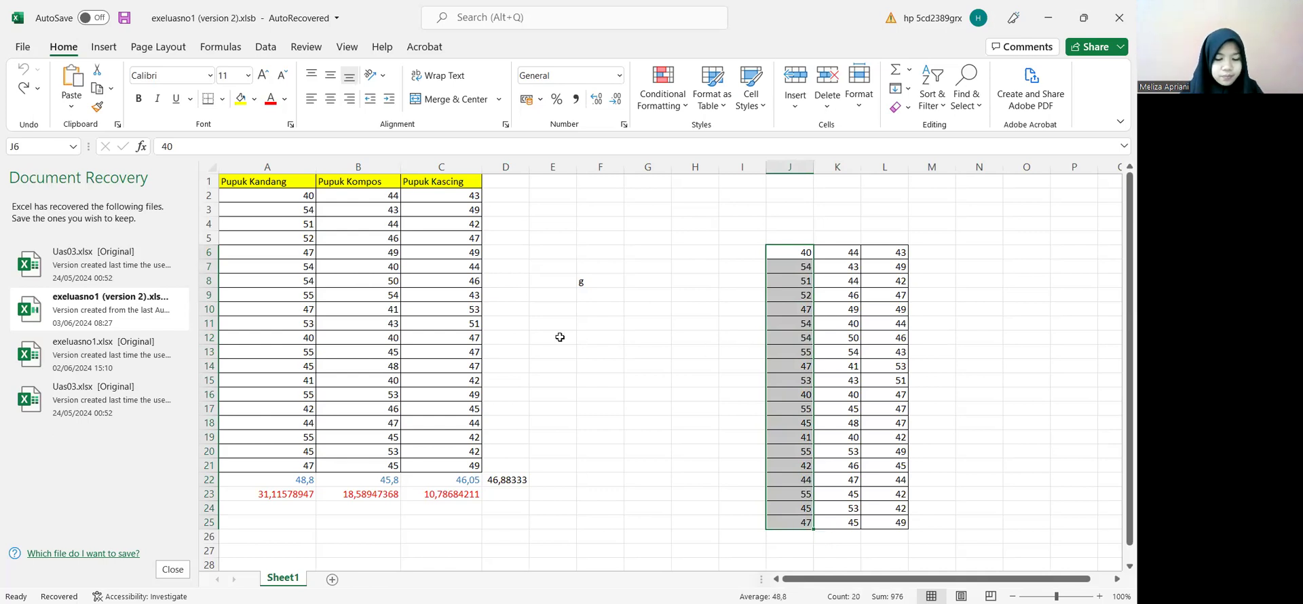
pyautogui.hotkey('ctrl', 'c')
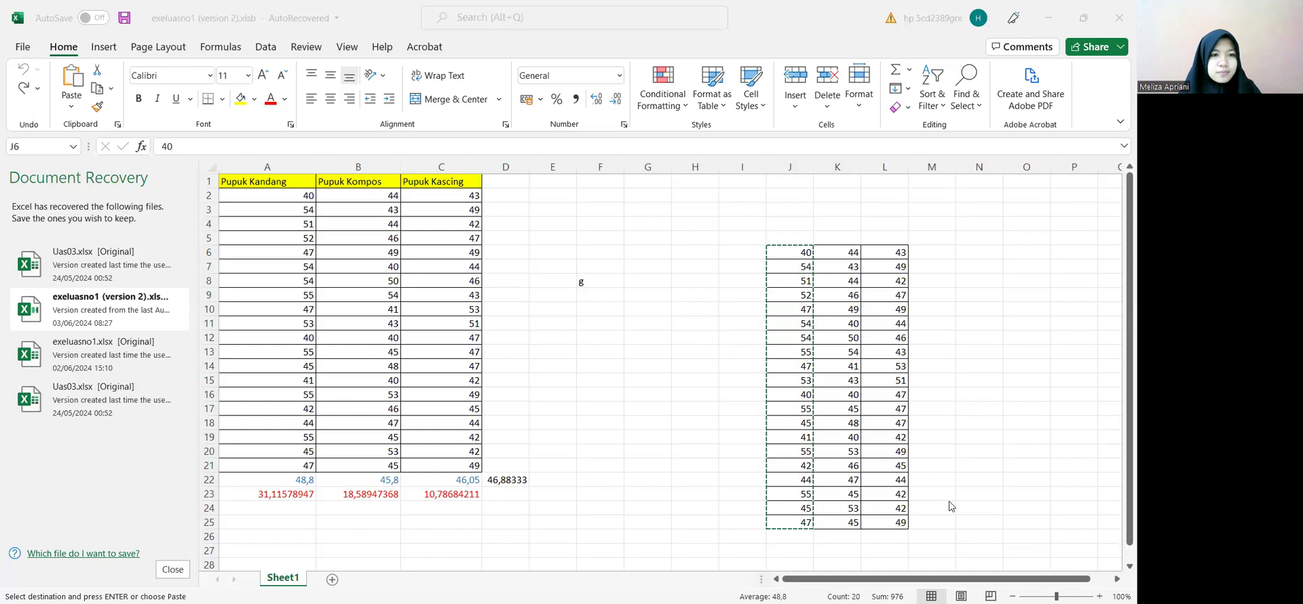
pyautogui.moveTo(106, 116); pyautogui.dragTo(99, 384)
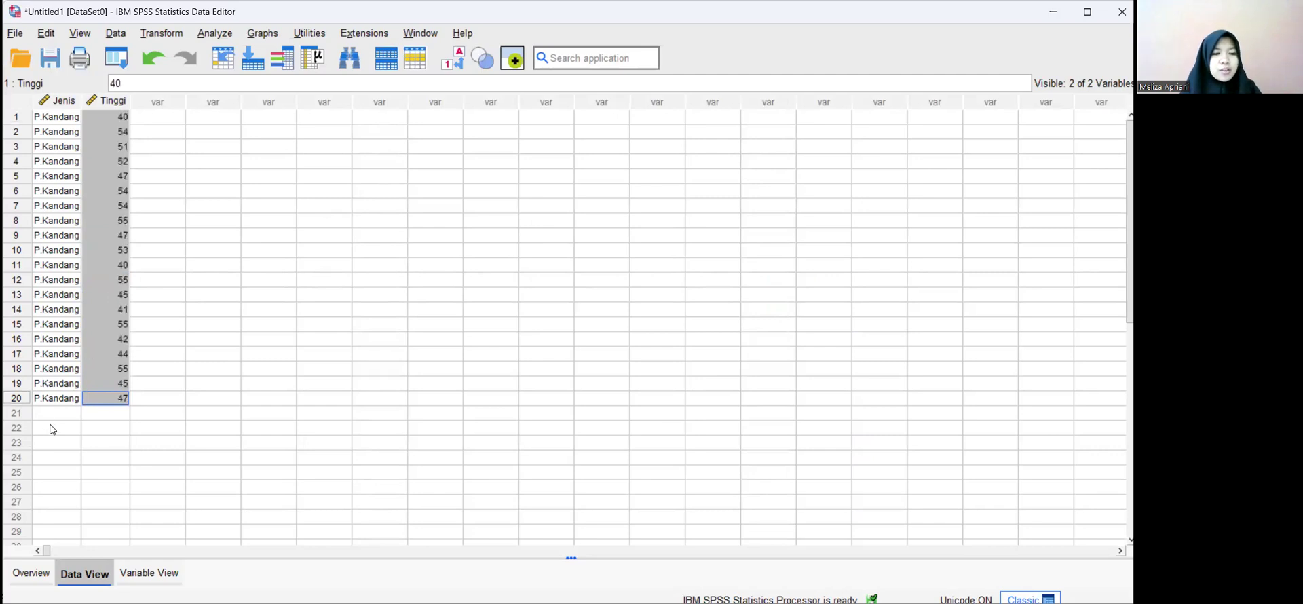
# - Enter value 2 (P.Kascing) for Jenis in case 21 and fill it down to case 40
pyautogui.scroll(-2, 53, 429)
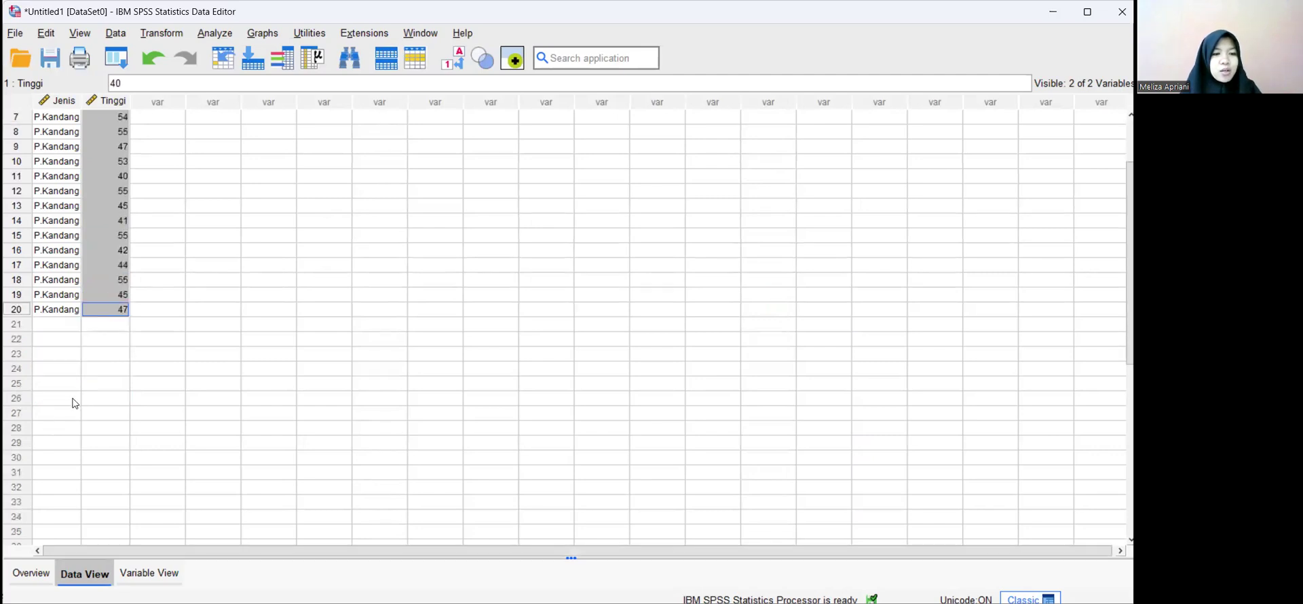
pyautogui.click(53, 324)
pyautogui.write('2')
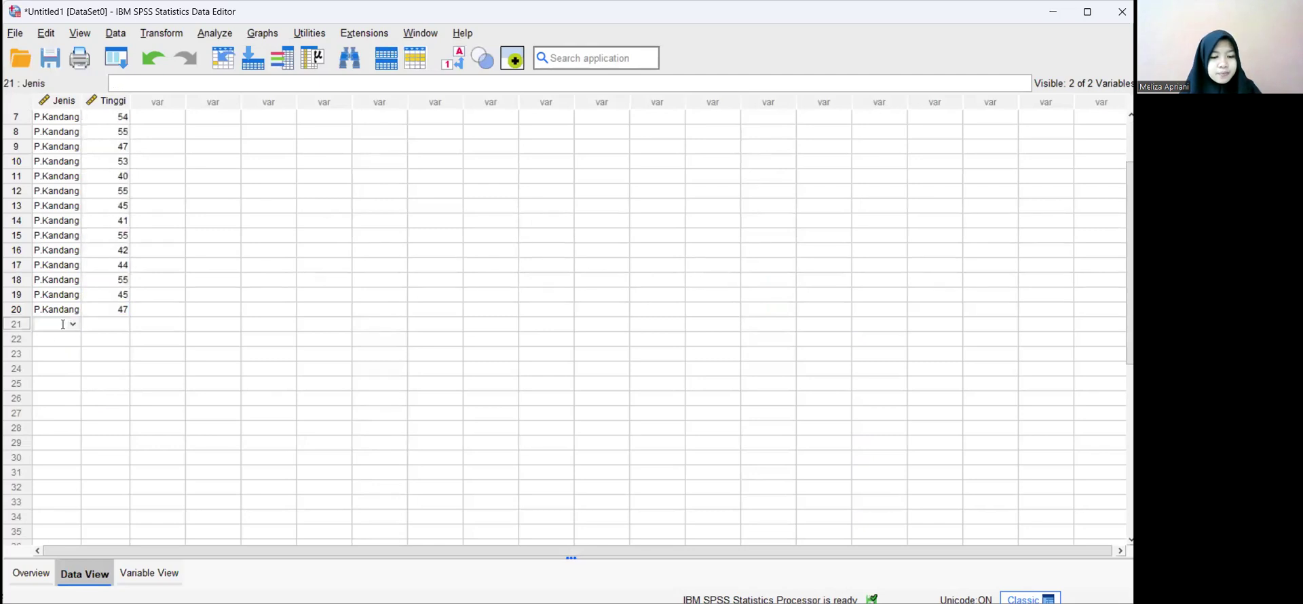
pyautogui.press('Return')
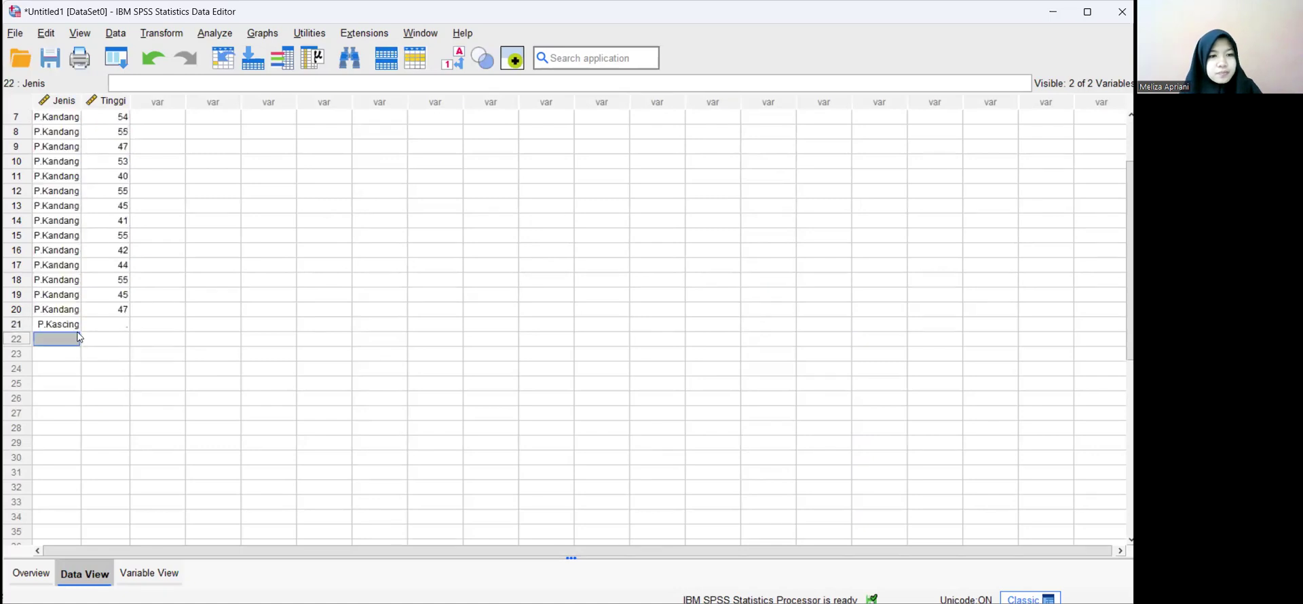
pyautogui.click(73, 326)
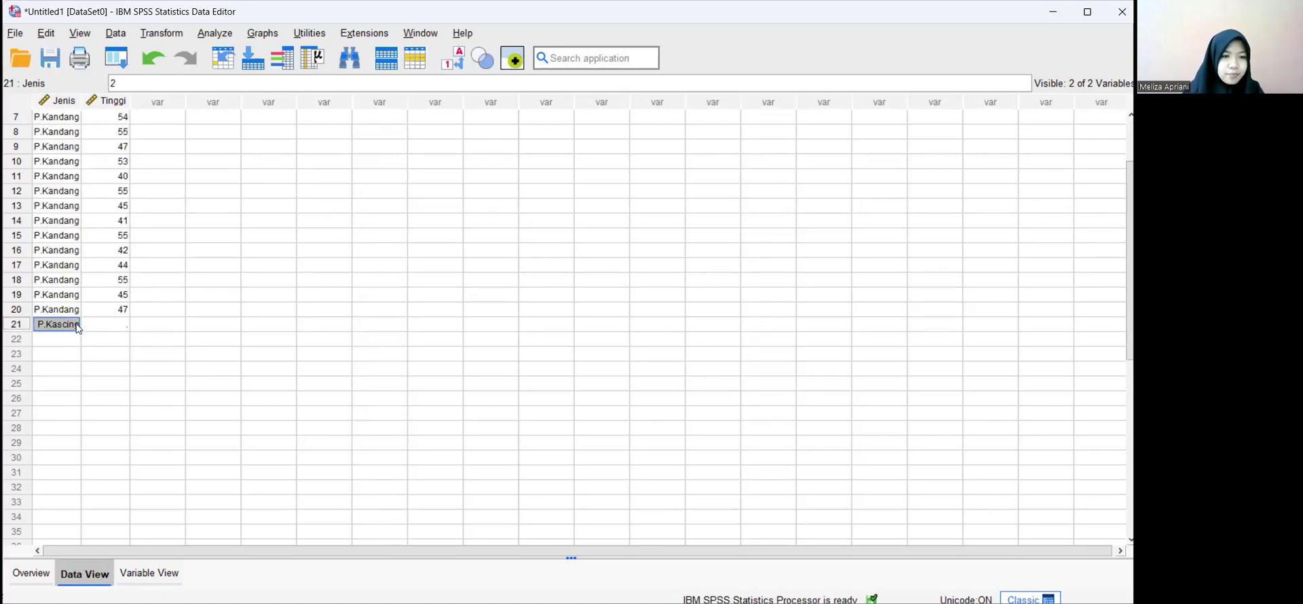
pyautogui.click(93, 324)
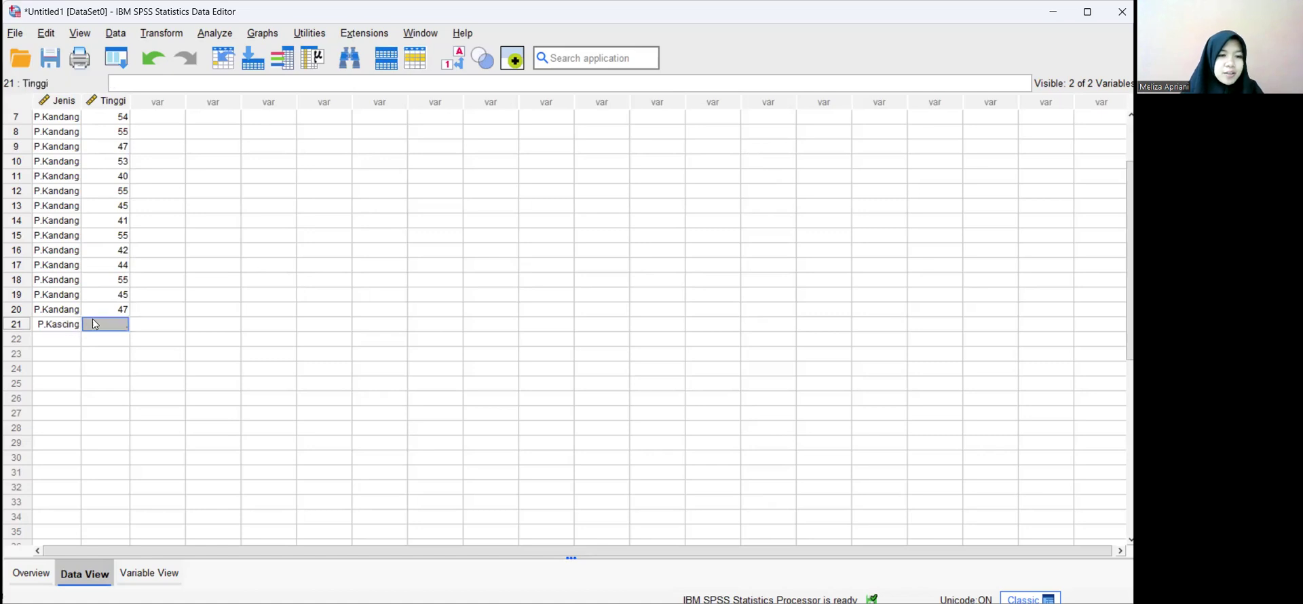
pyautogui.moveTo(73, 329); pyautogui.dragTo(42, 454)
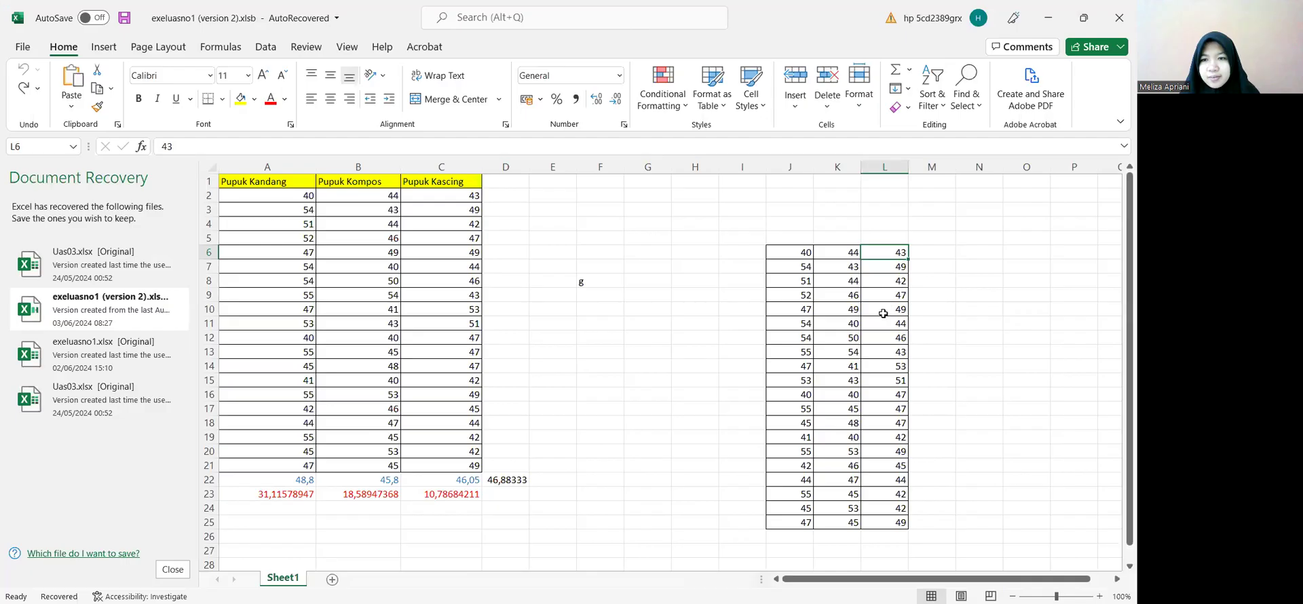
# - Copy the Pupuk Kascing values in L6:L25 of the Excel workbook into Tinggi for cases 21 to 40 in SPSS
pyautogui.moveTo(884, 251); pyautogui.dragTo(897, 524)
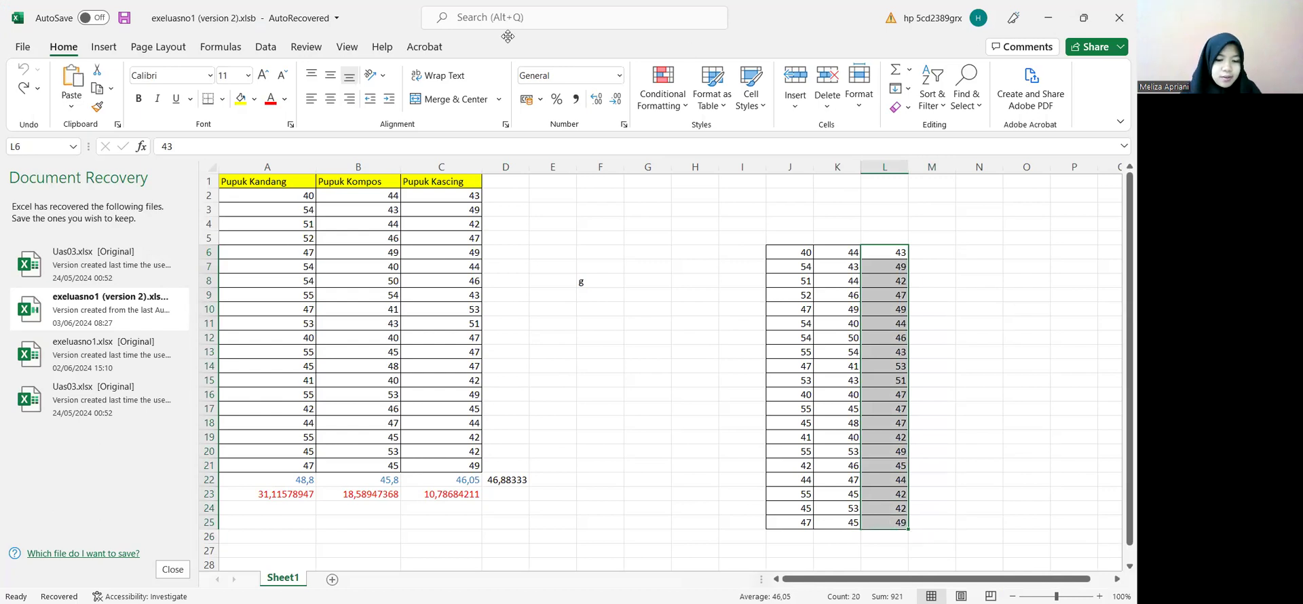
pyautogui.hotkey('ctrl', 'c')
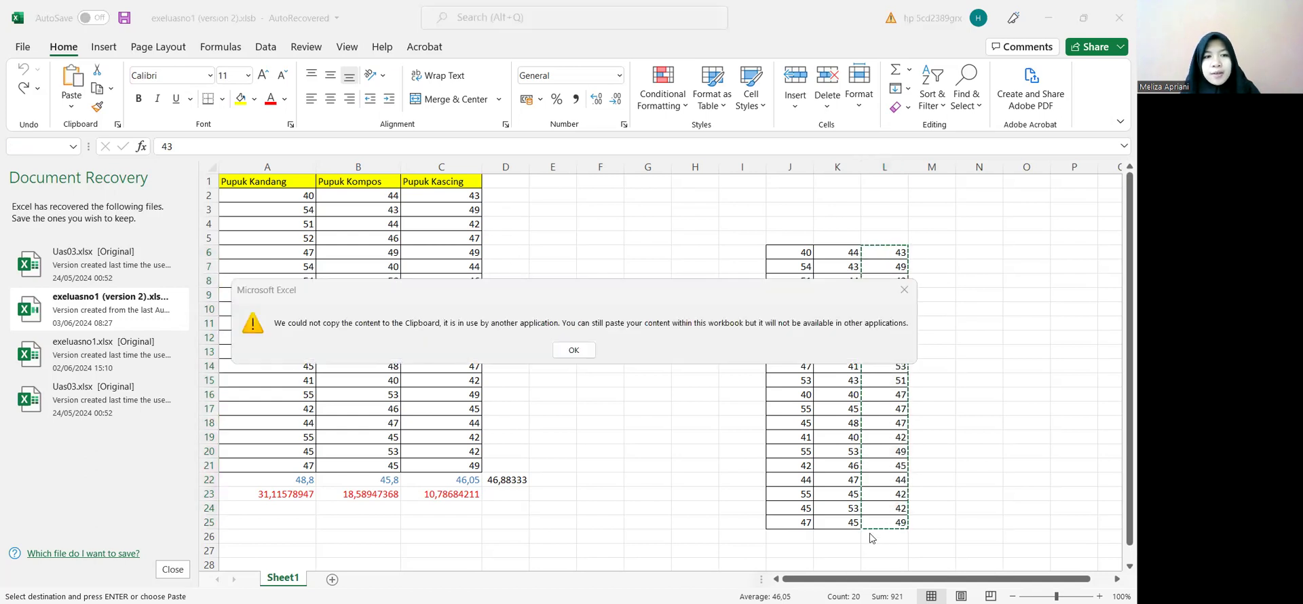
pyautogui.hotkey('alt', 'Tab')
pyautogui.moveTo(107, 168); pyautogui.dragTo(111, 440)
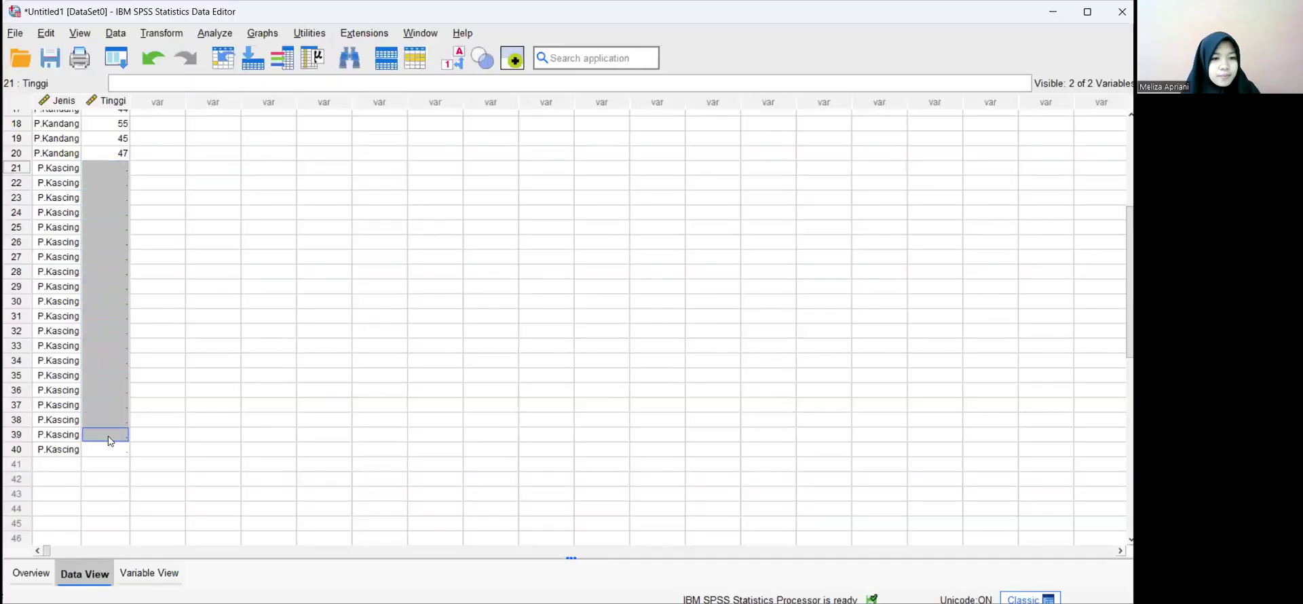
pyautogui.hotkey('ctrl', 'v')
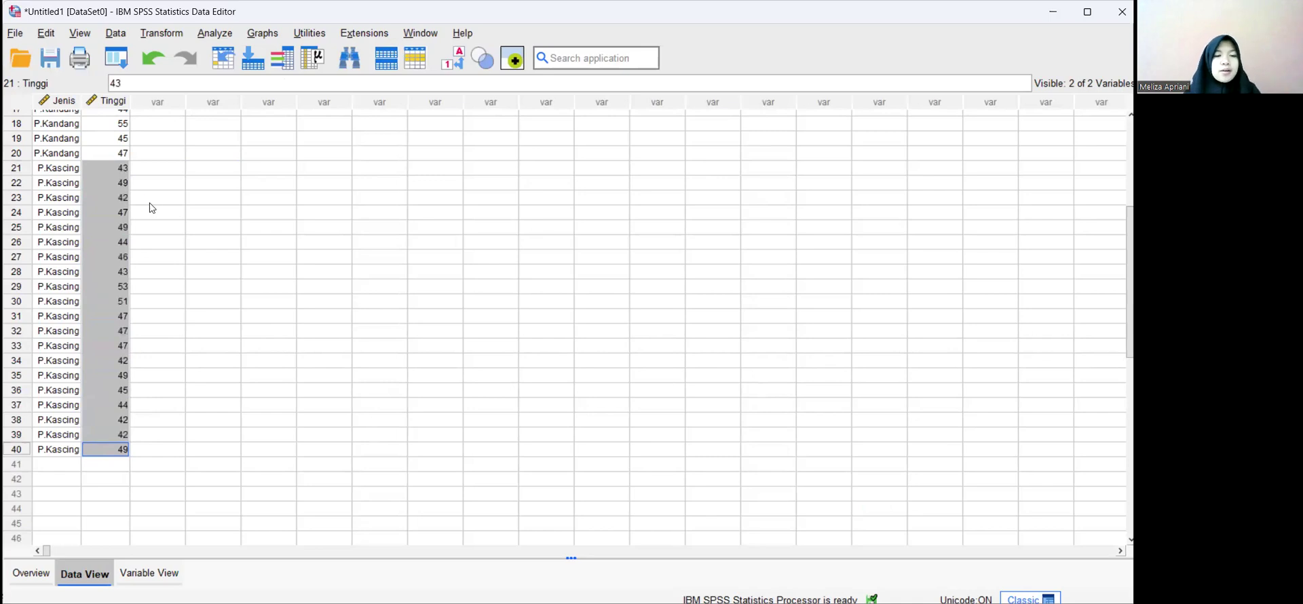
# - Start an Independent-Samples T Test and set Tinggi Tanaman as the test variable
pyautogui.scroll(6, 150, 207)
pyautogui.scroll(-5, 143, 201)
pyautogui.scroll(5, 143, 200)
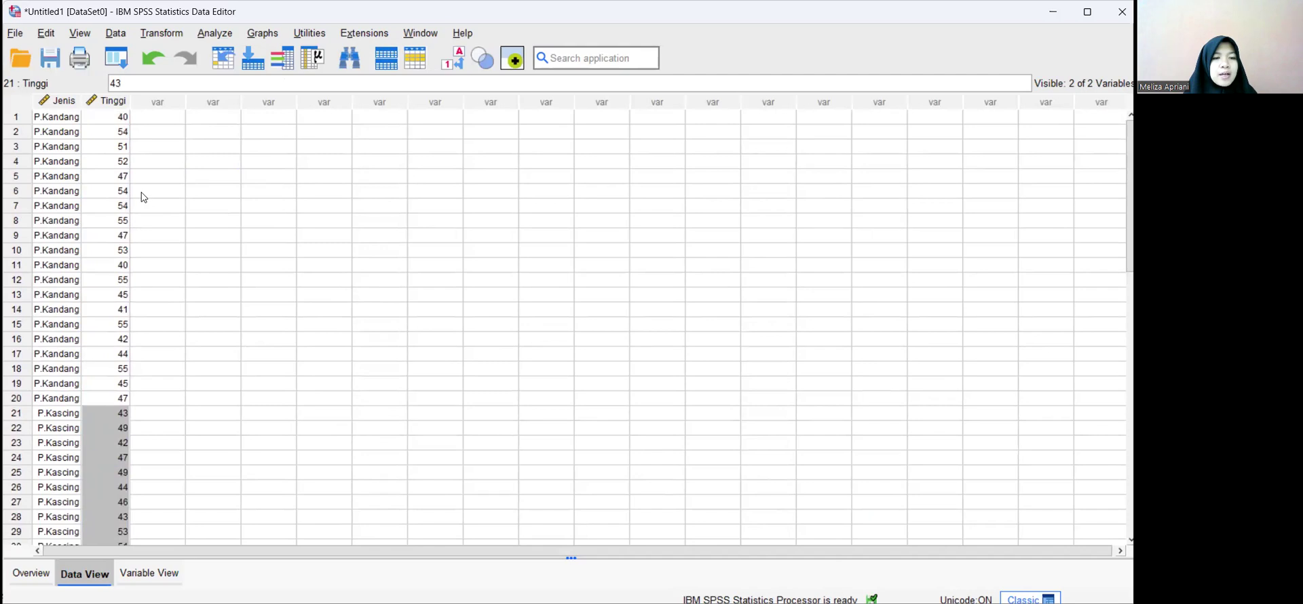
pyautogui.click(107, 248)
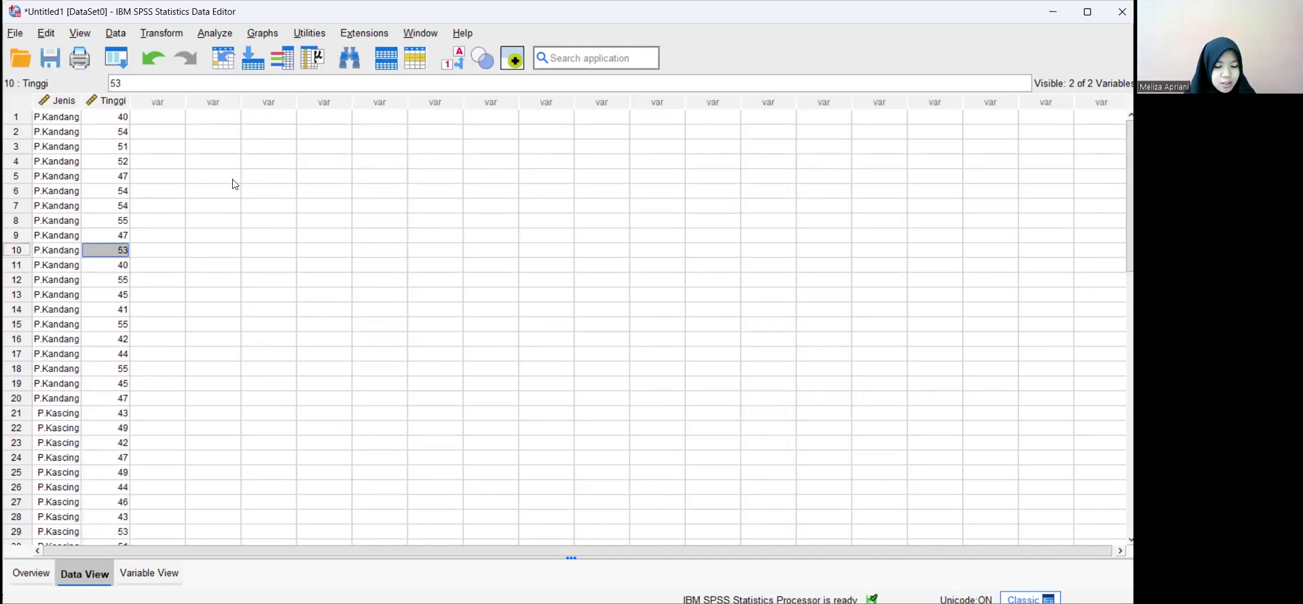
pyautogui.click(212, 37)
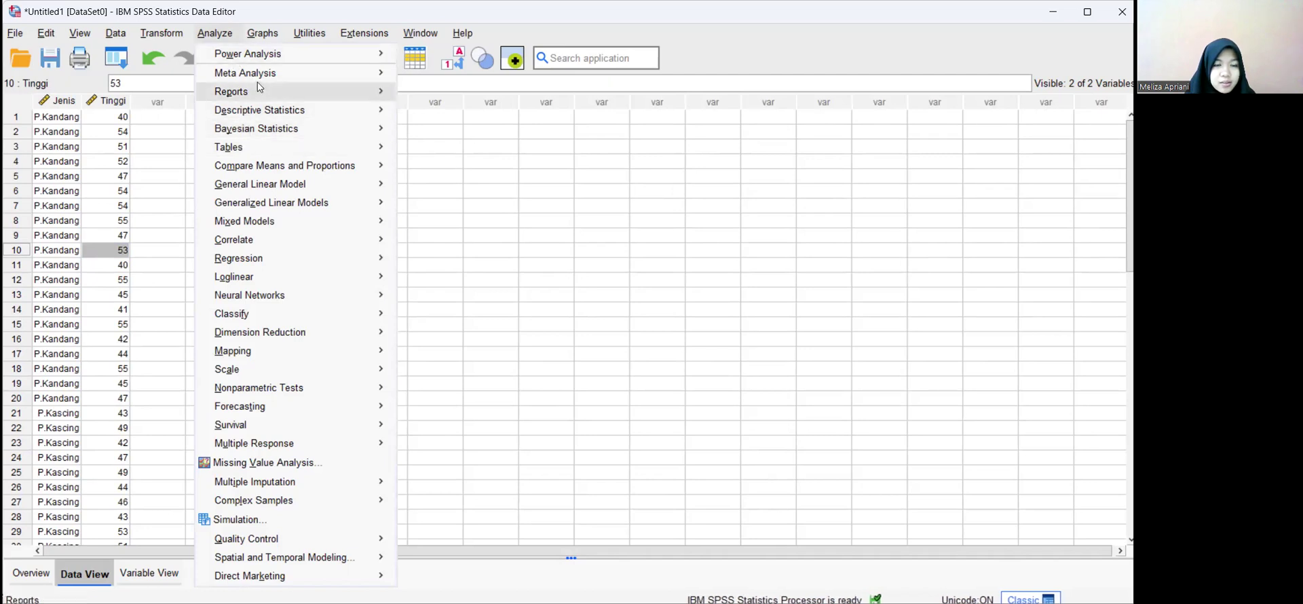
pyautogui.moveTo(258, 86)
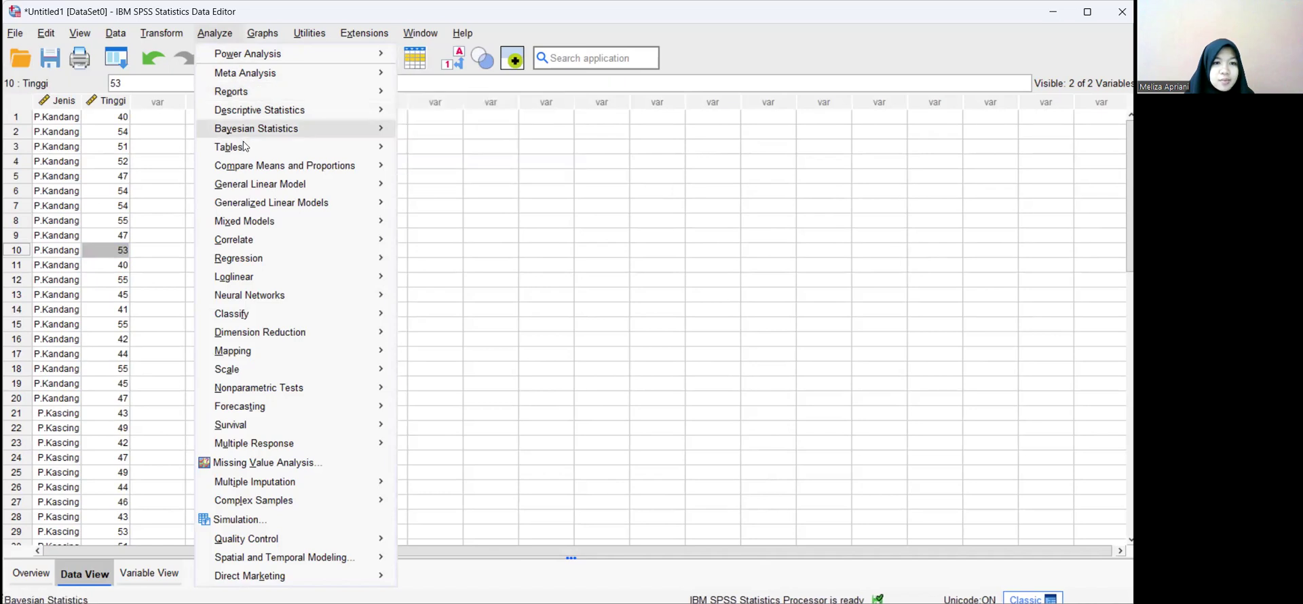
pyautogui.moveTo(271, 165)
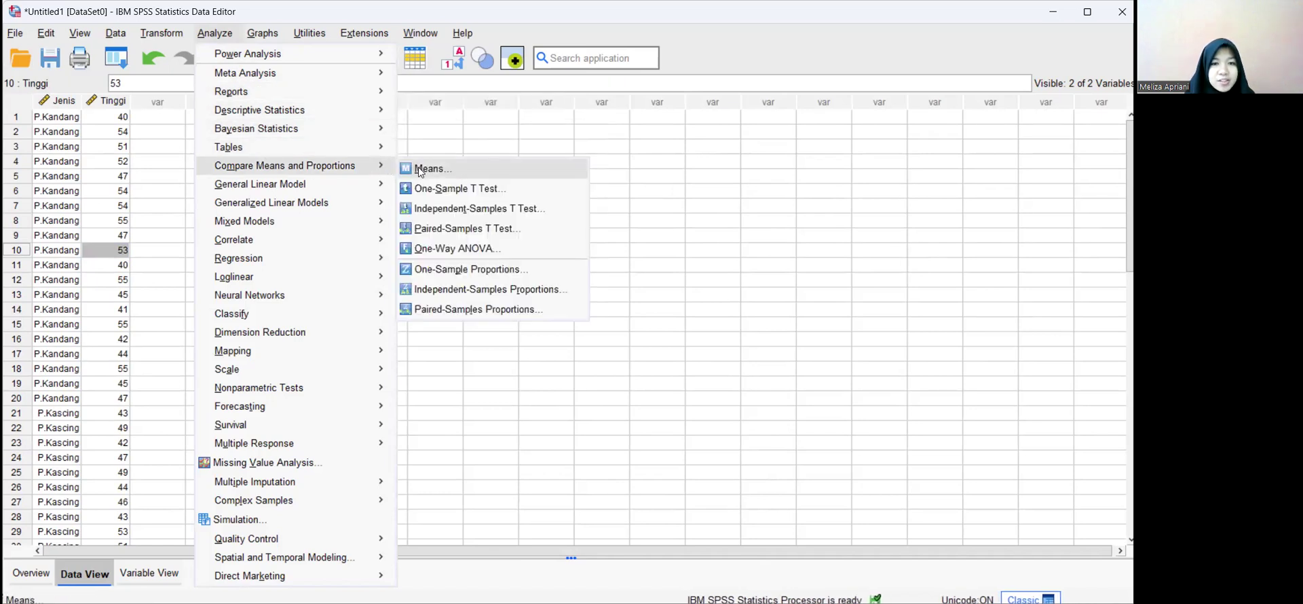
pyautogui.click(432, 209)
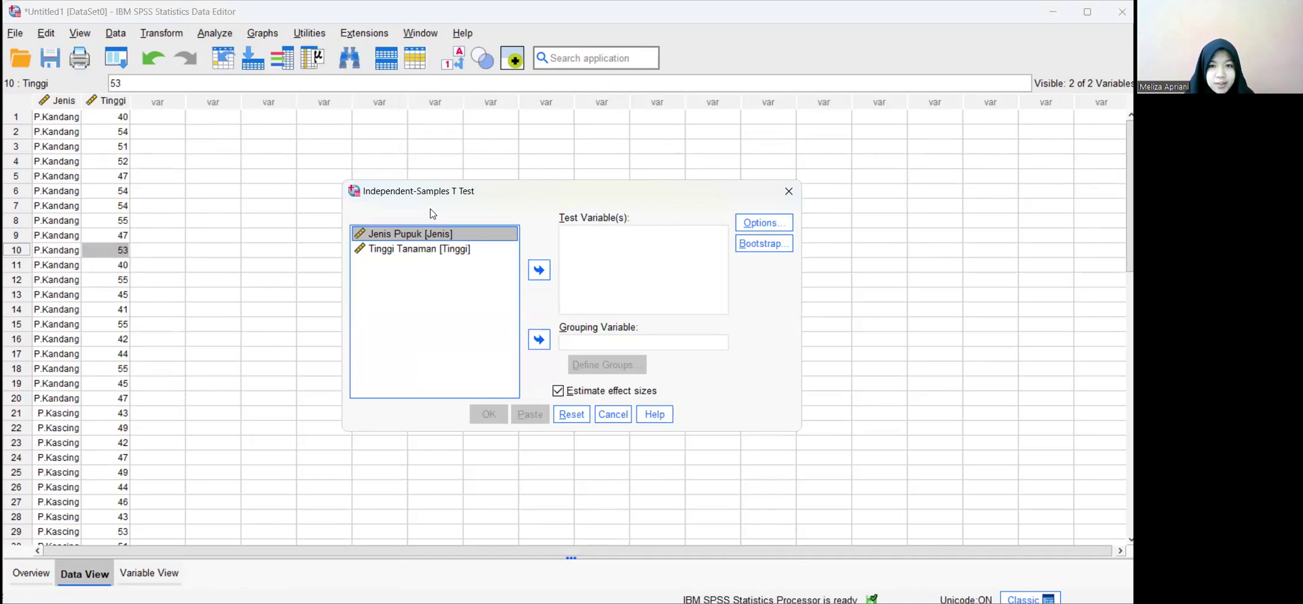
pyautogui.click(435, 249)
pyautogui.click(538, 270)
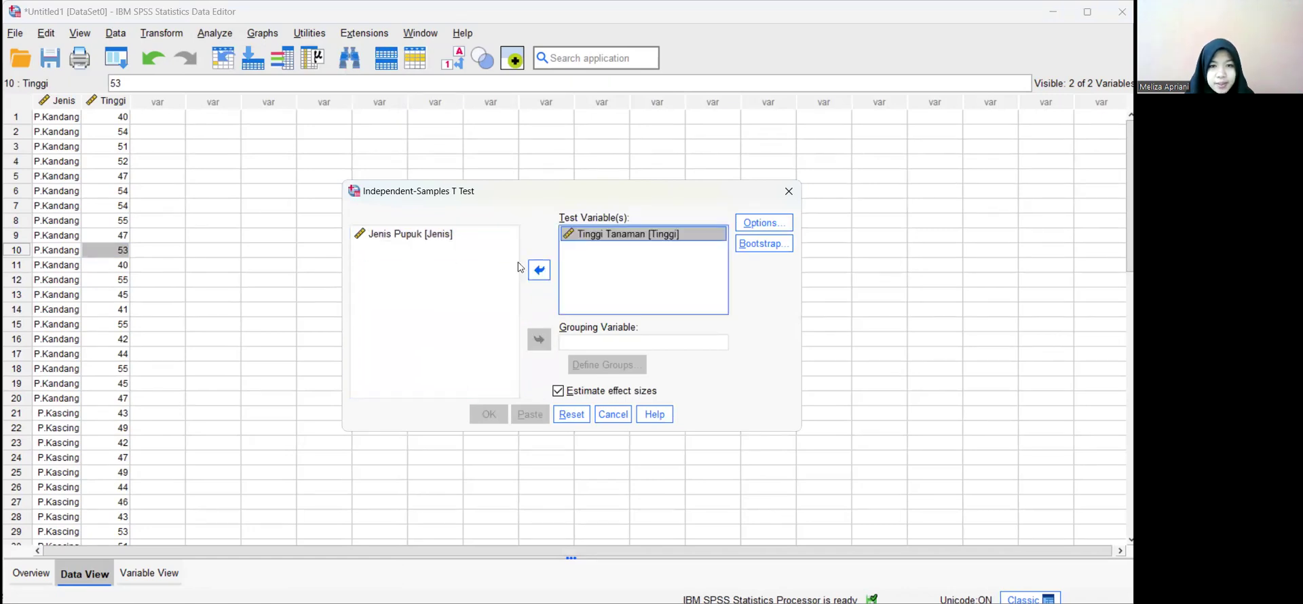
# - Set Jenis Pupuk as the grouping variable and define the groups by the specified values 1 and 2
pyautogui.click(478, 233)
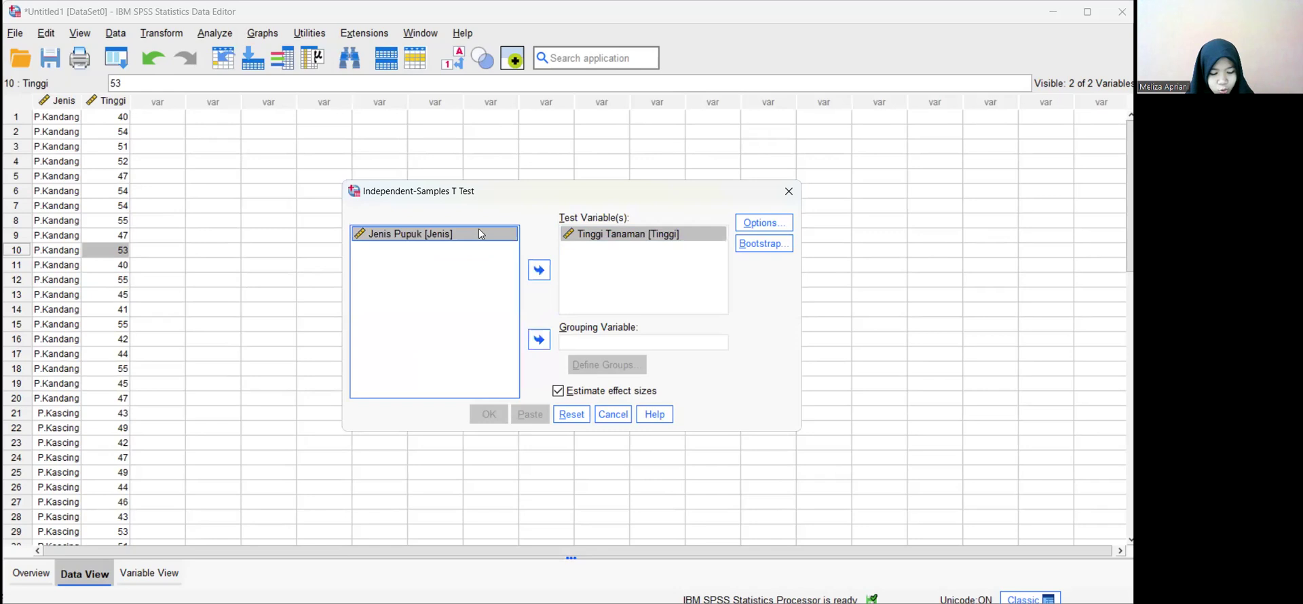
pyautogui.click(537, 339)
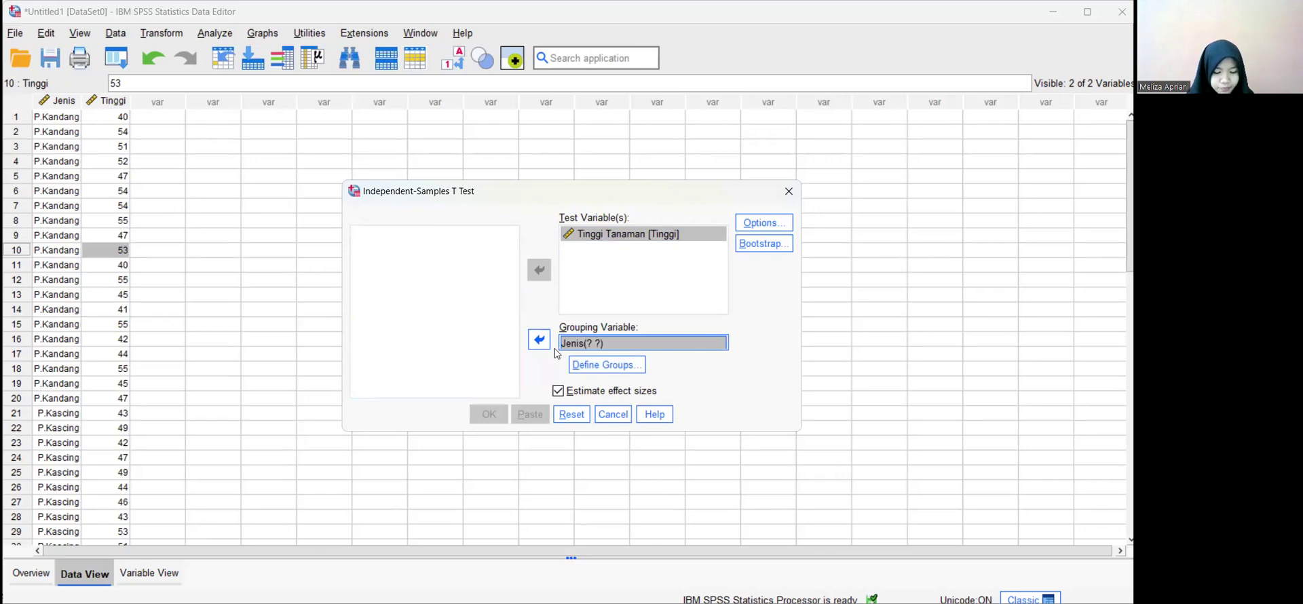
pyautogui.click(584, 367)
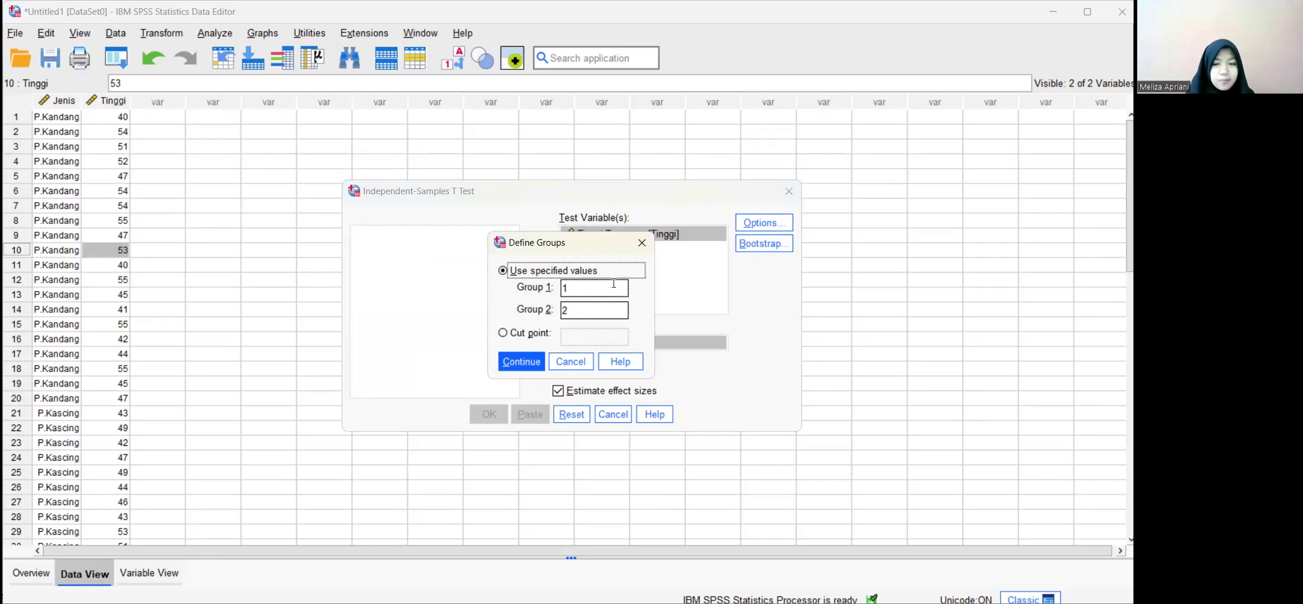
pyautogui.click(537, 363)
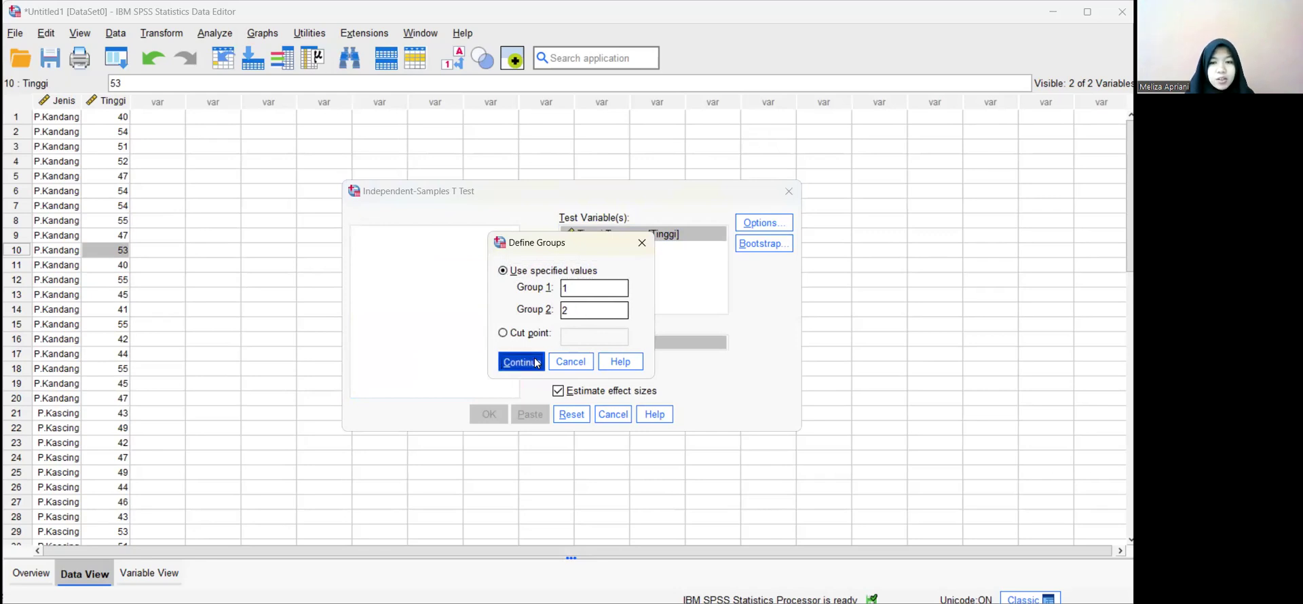
# - Accept the 95% confidence interval with cases excluded analysis by analysis, and run the t test
pyautogui.click(771, 225)
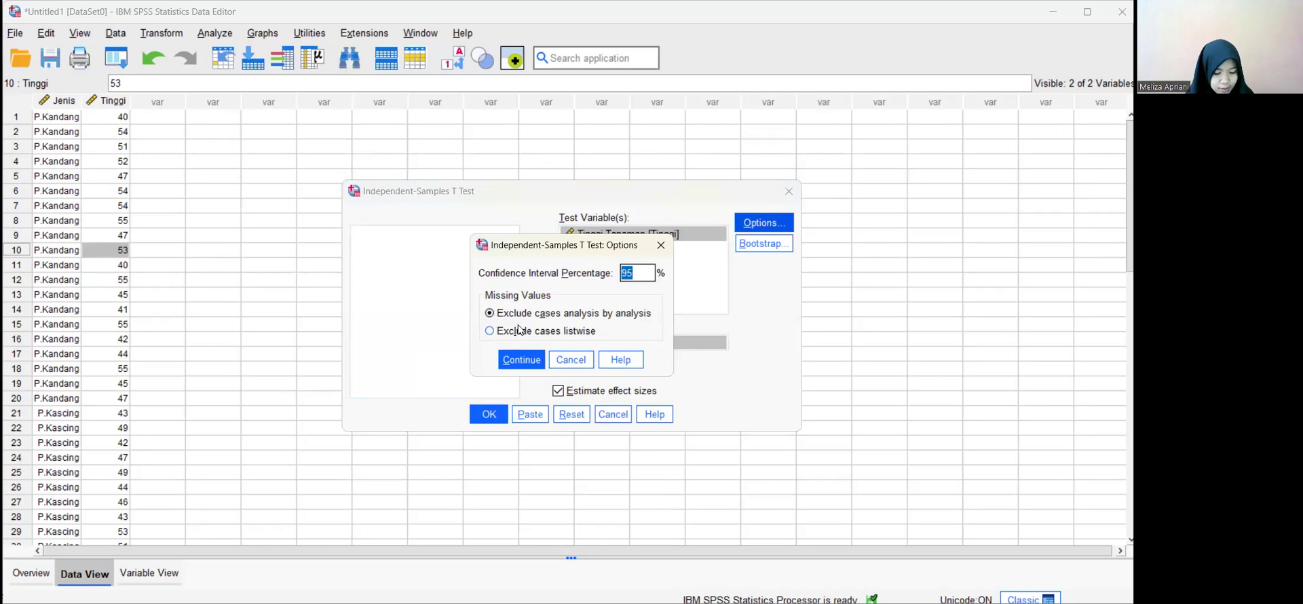
pyautogui.click(514, 360)
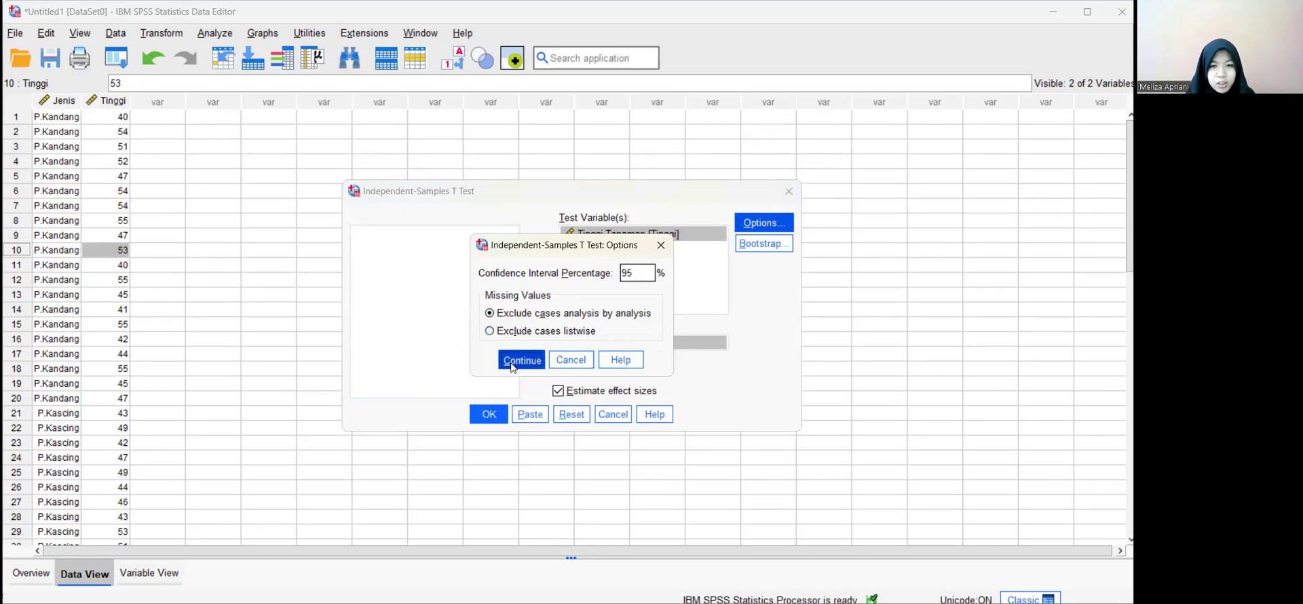
pyautogui.click(489, 415)
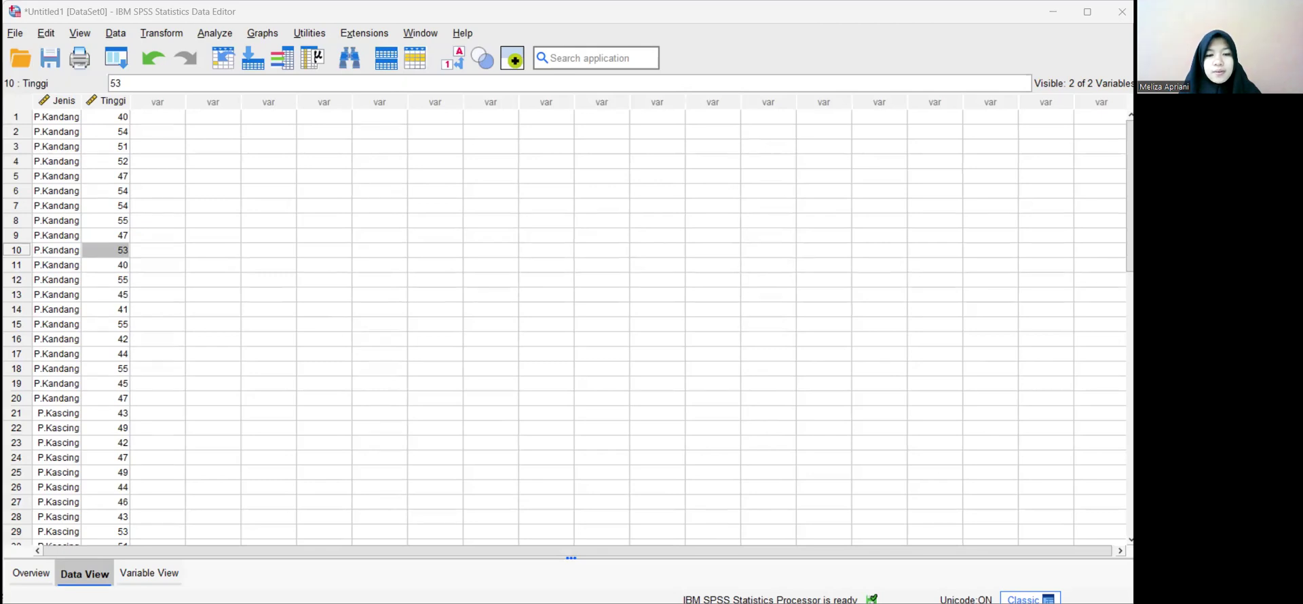
# - Switch to the Word document and examine the handwritten hypotheses, t' statistic calculation and test criteria
pyautogui.hotkey('alt', 'Tab')
pyautogui.scroll(-5, 505, 404)
pyautogui.scroll(-8, 506, 403)
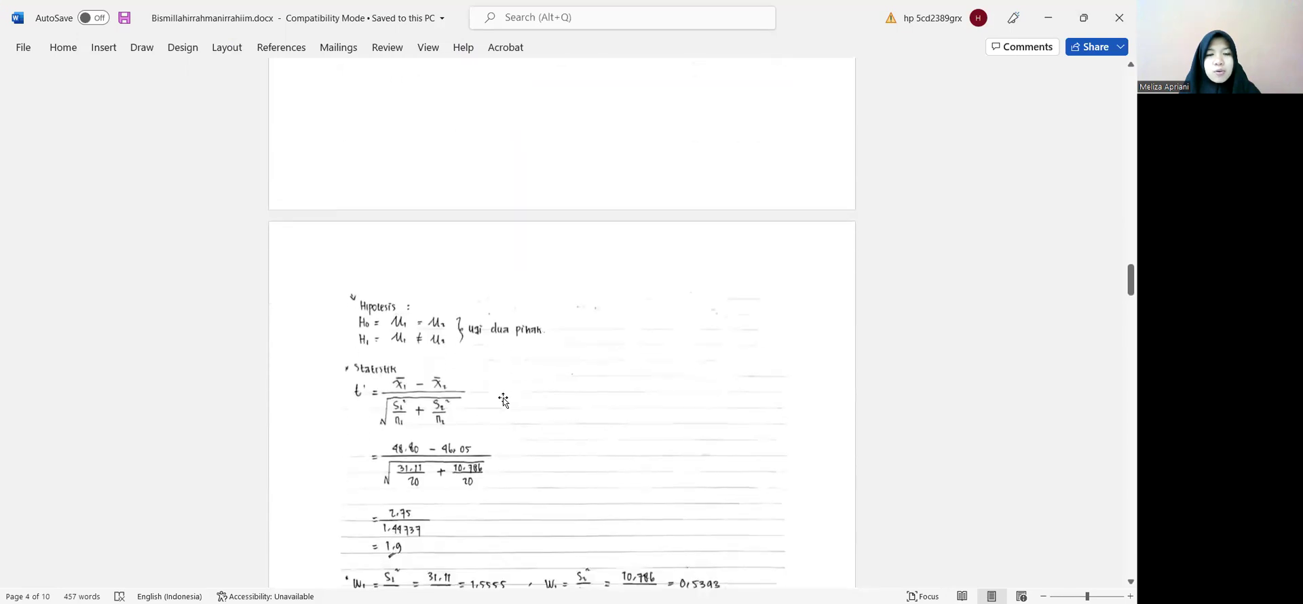
pyautogui.scroll(-1, 503, 400)
pyautogui.scroll(-5, 502, 400)
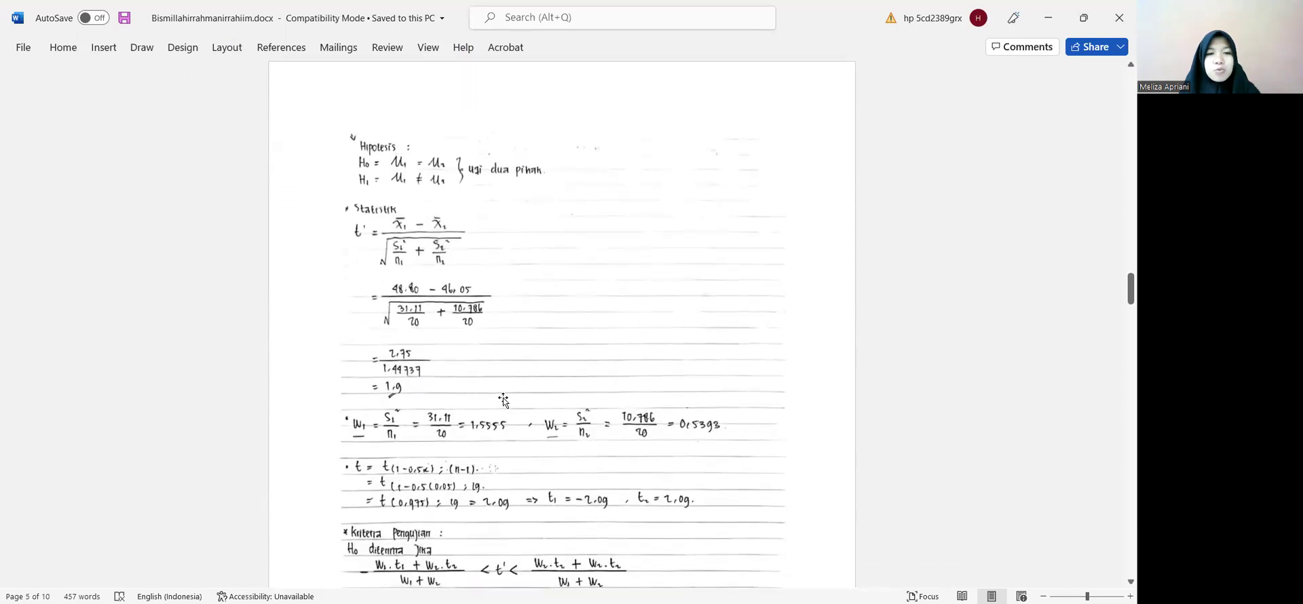
pyautogui.scroll(-5, 503, 400)
pyautogui.scroll(5, 503, 400)
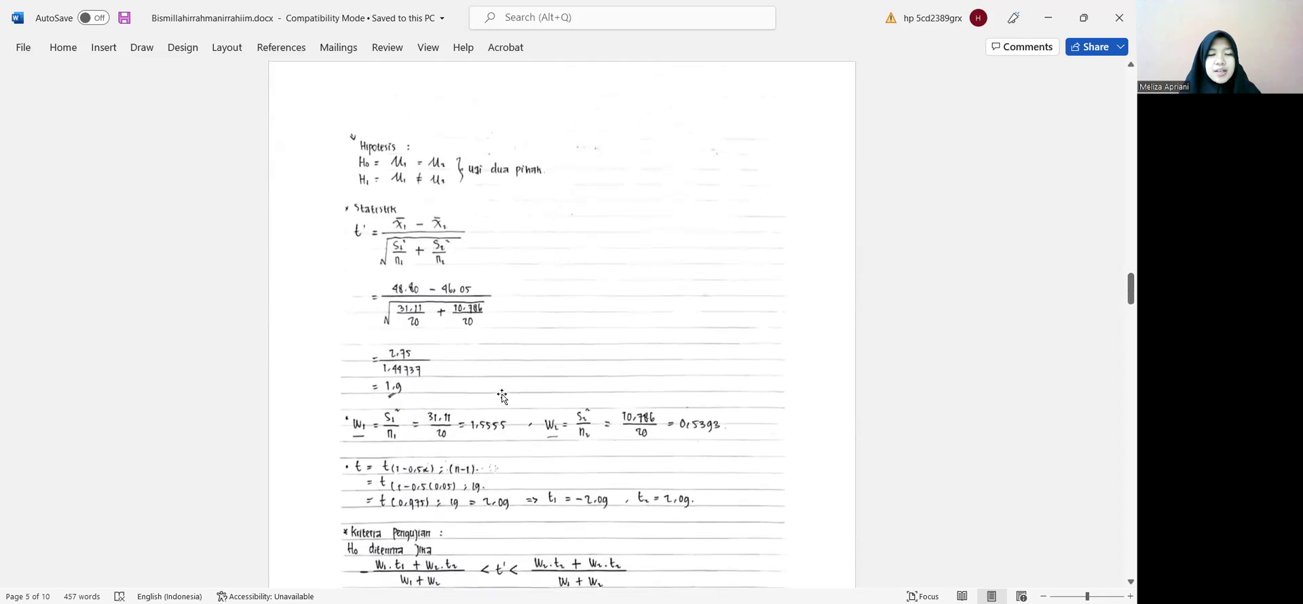
# - Examine the handwritten w1 and w2 weights, the critical t values and the acceptance criteria for H0
pyautogui.scroll(-6, 426, 303)
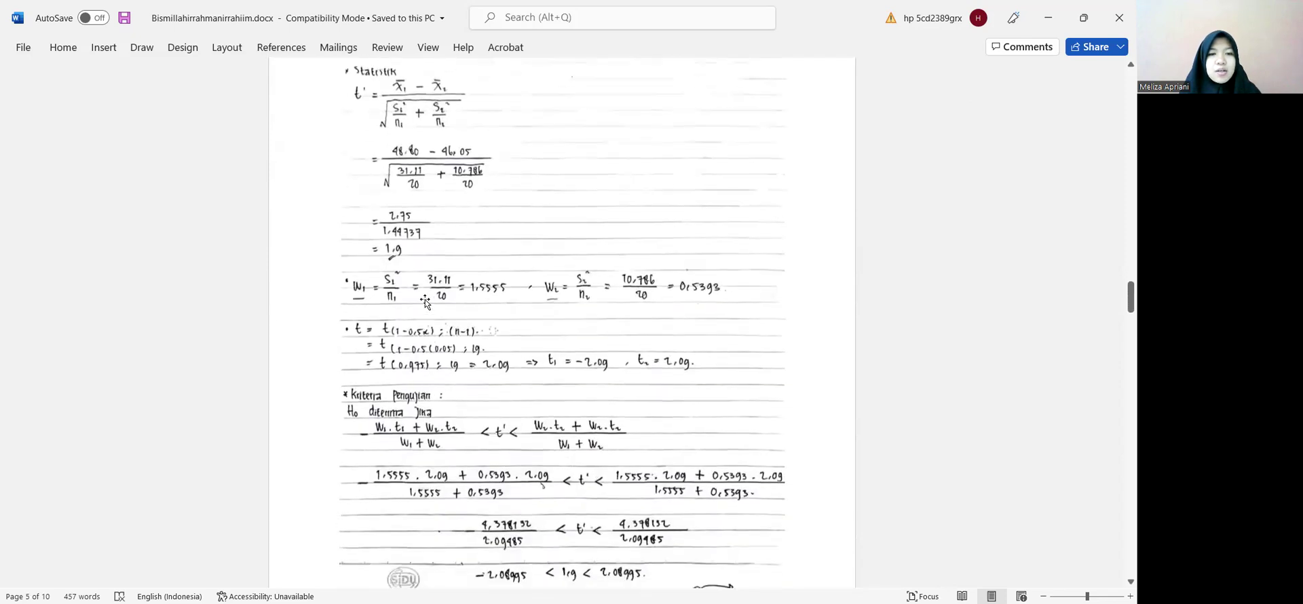
pyautogui.scroll(-3, 421, 292)
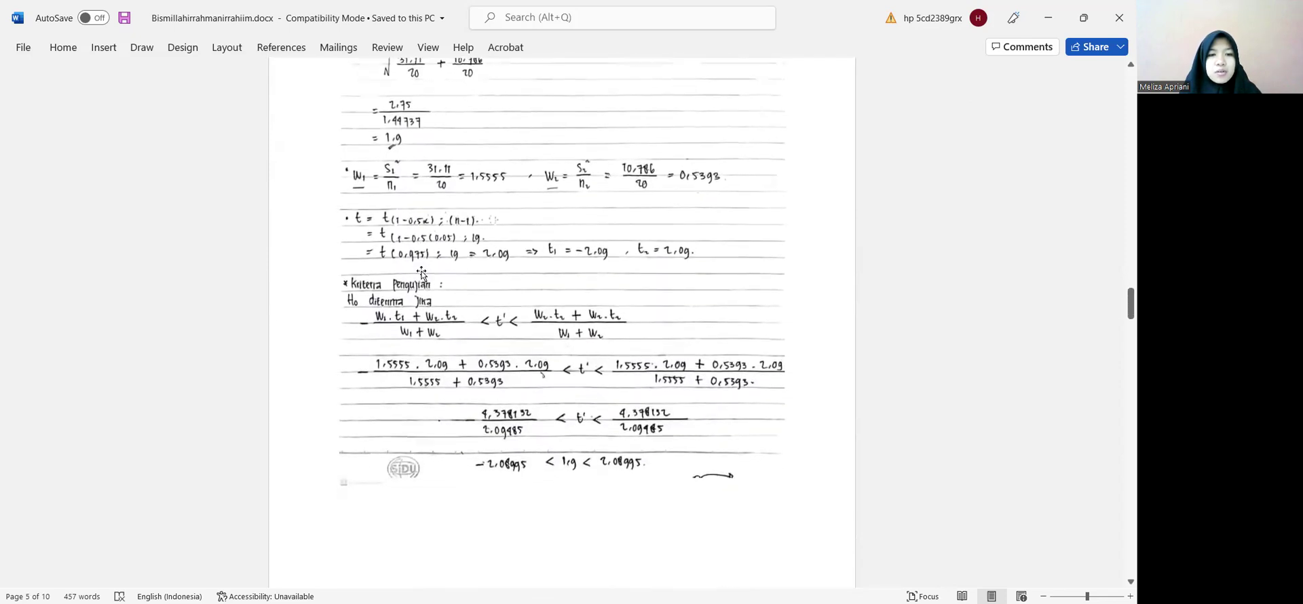
pyautogui.scroll(-5, 421, 270)
pyautogui.scroll(3, 421, 269)
pyautogui.scroll(-5, 421, 264)
pyautogui.scroll(6, 420, 259)
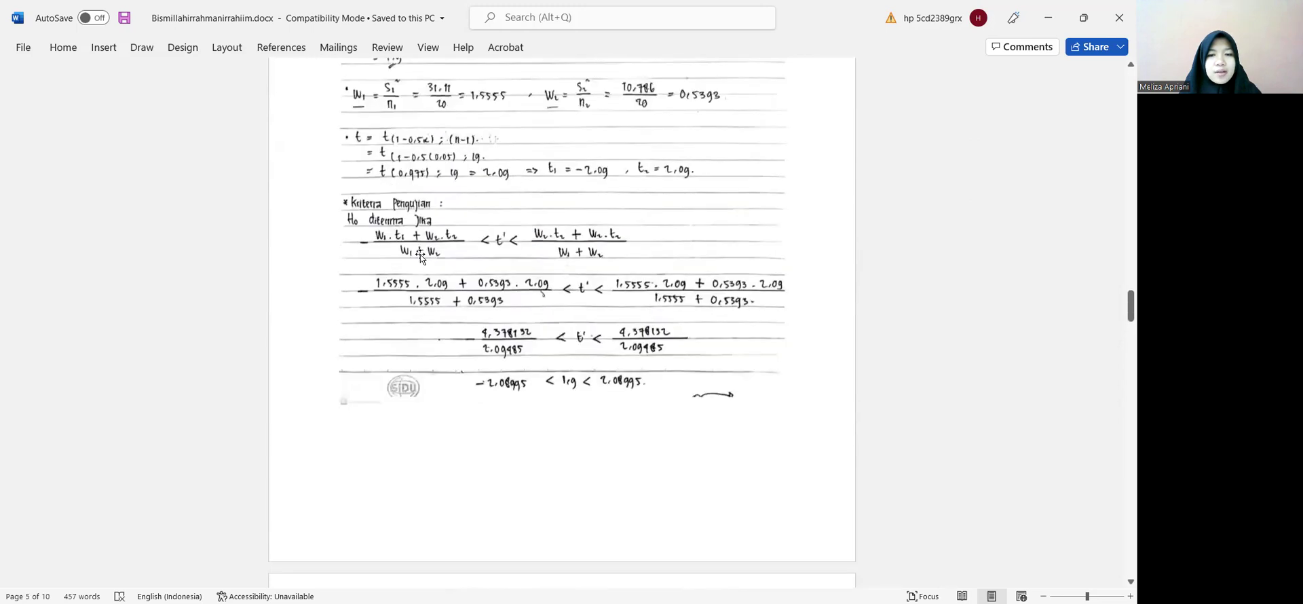
pyautogui.scroll(-5, 420, 256)
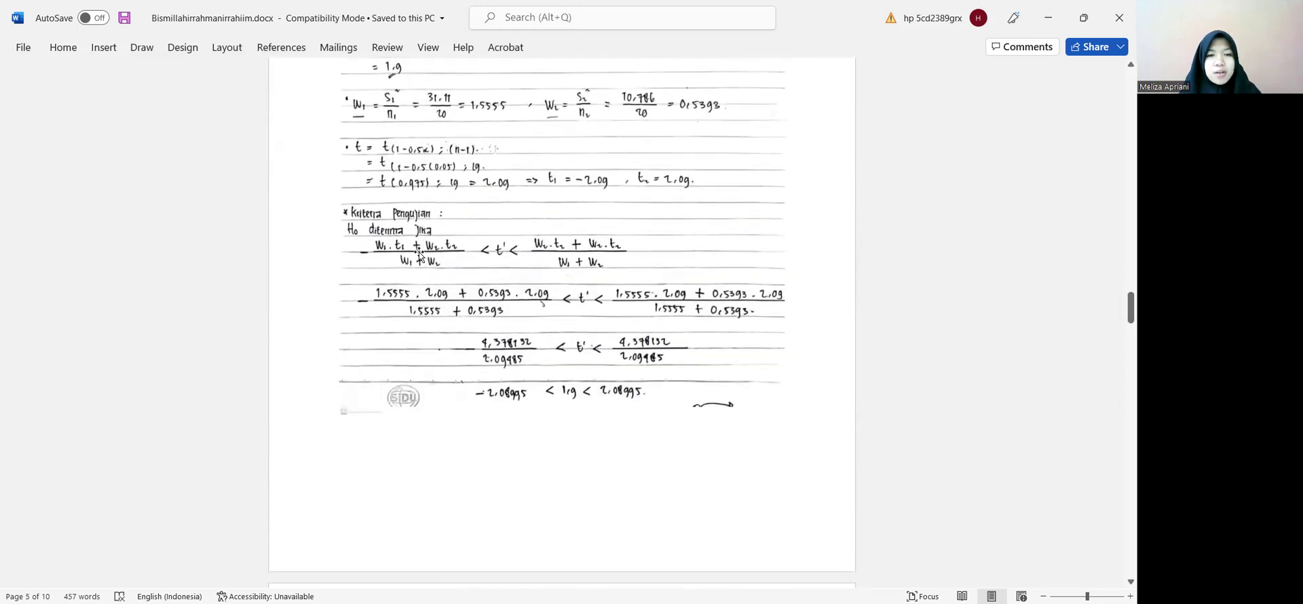
# - Read the handwritten H0 decision, the Pedoman Pengambilan Keputusan rules and the Kesimpulan section
pyautogui.scroll(-9, 420, 254)
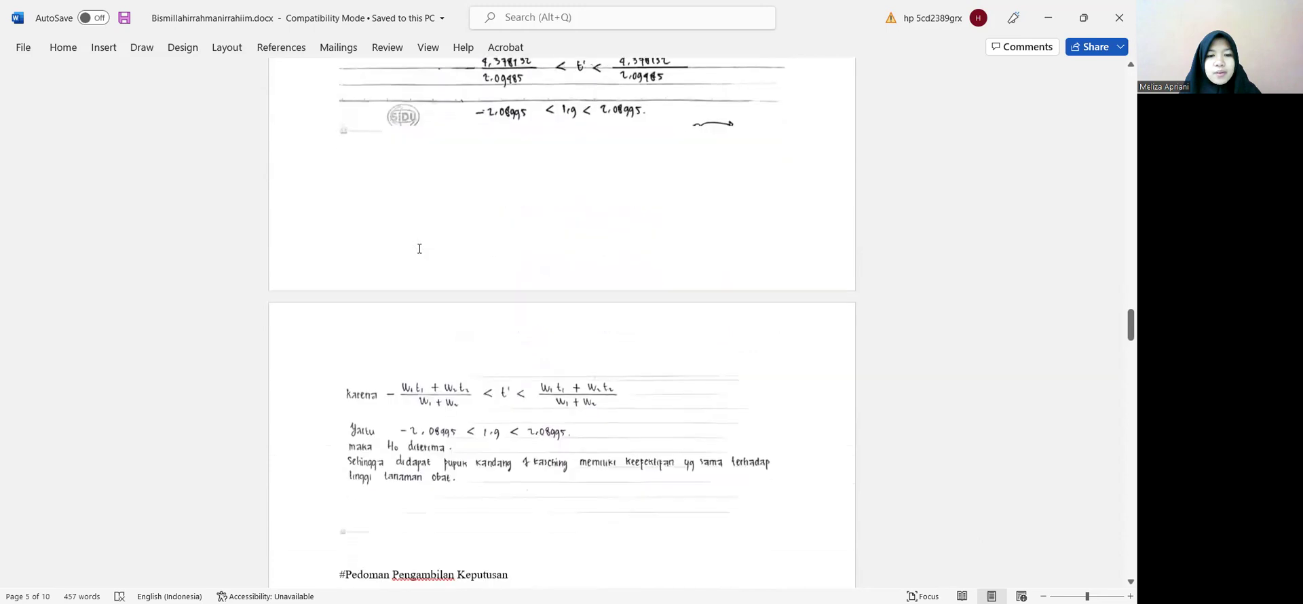
pyautogui.scroll(-6, 419, 247)
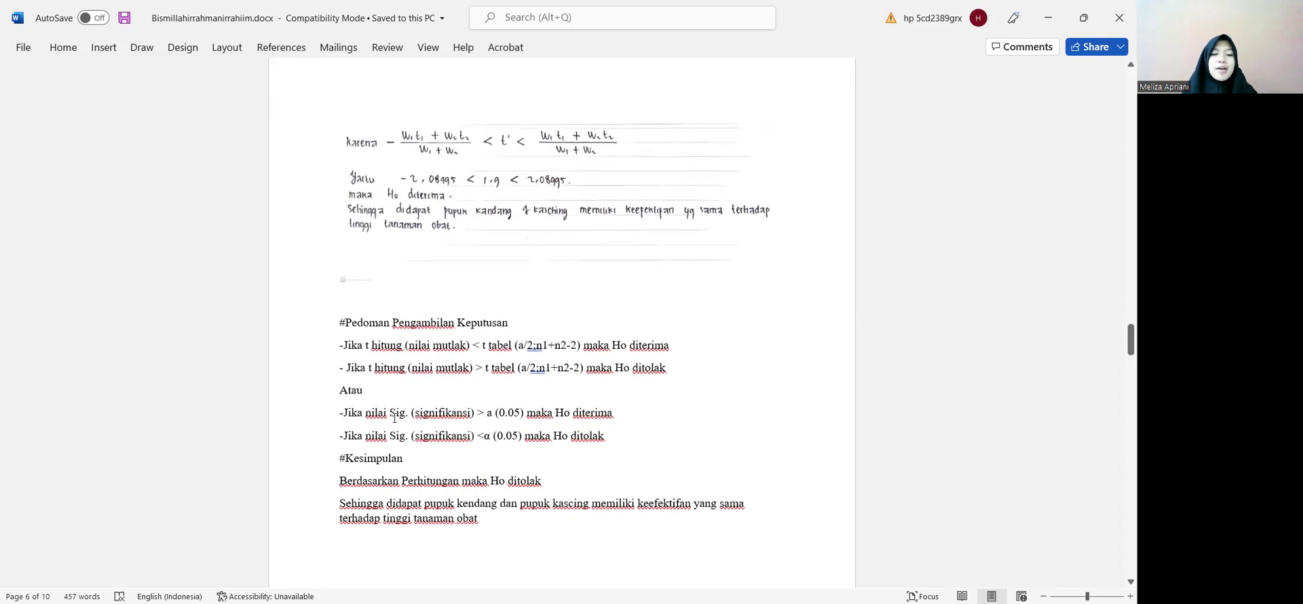
pyautogui.scroll(1, 396, 416)
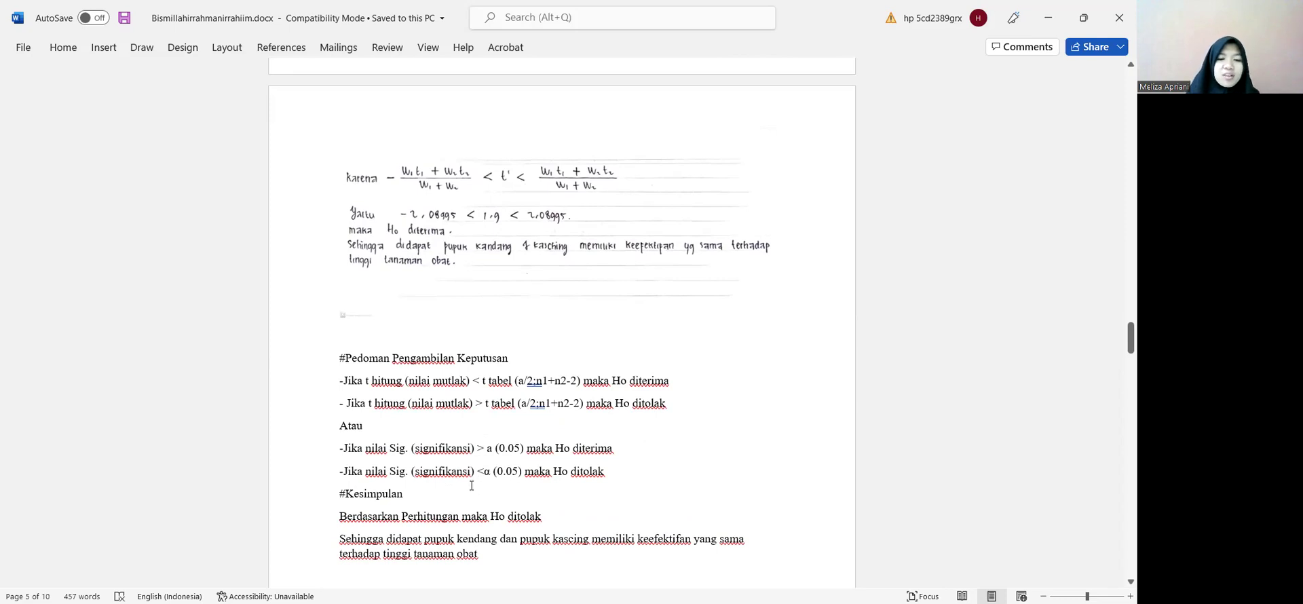
pyautogui.scroll(-1, 471, 485)
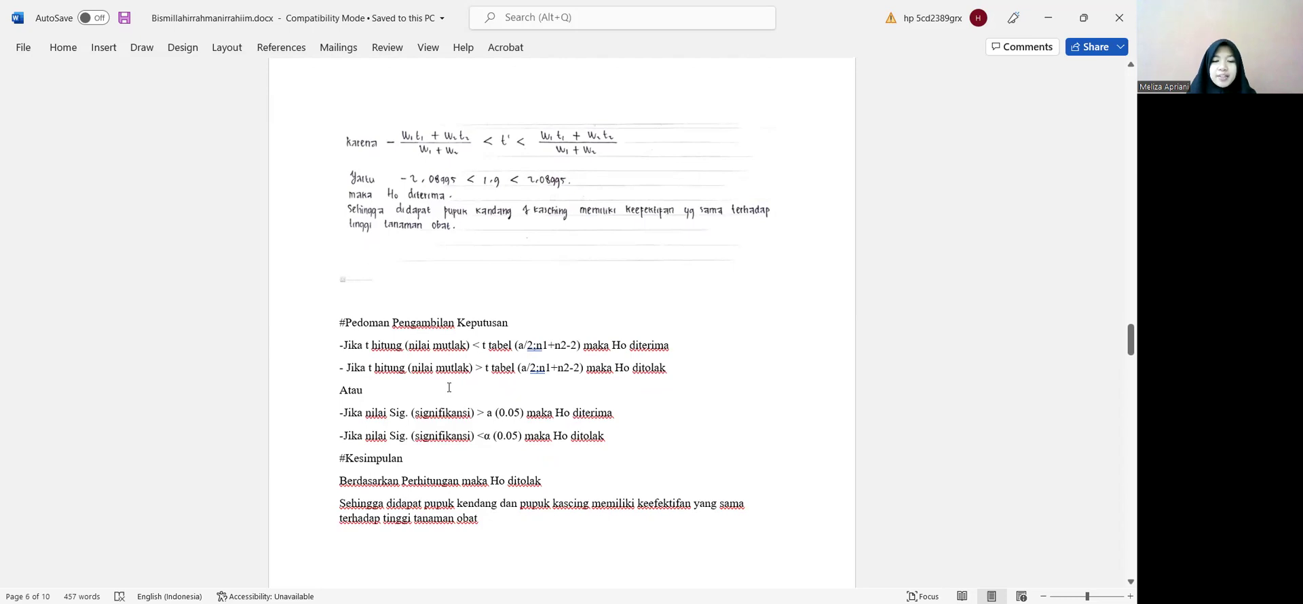
pyautogui.scroll(3, 448, 387)
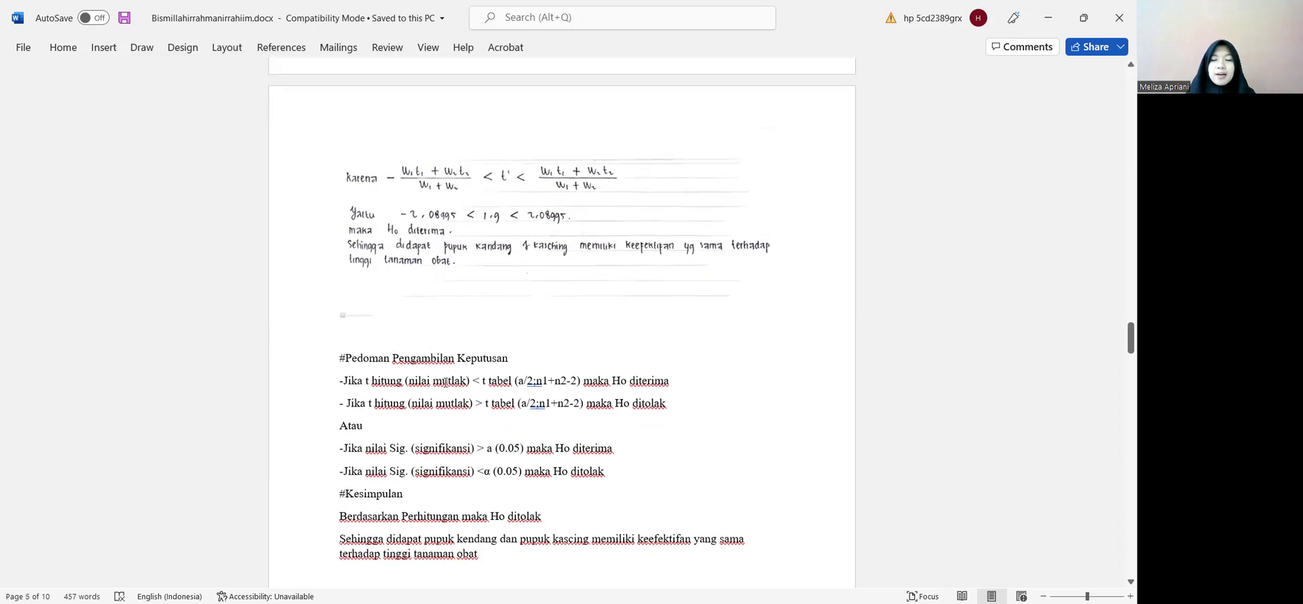
# - Return to the handwritten calculation and review the t' statistic together with its test criteria again
pyautogui.scroll(12, 441, 352)
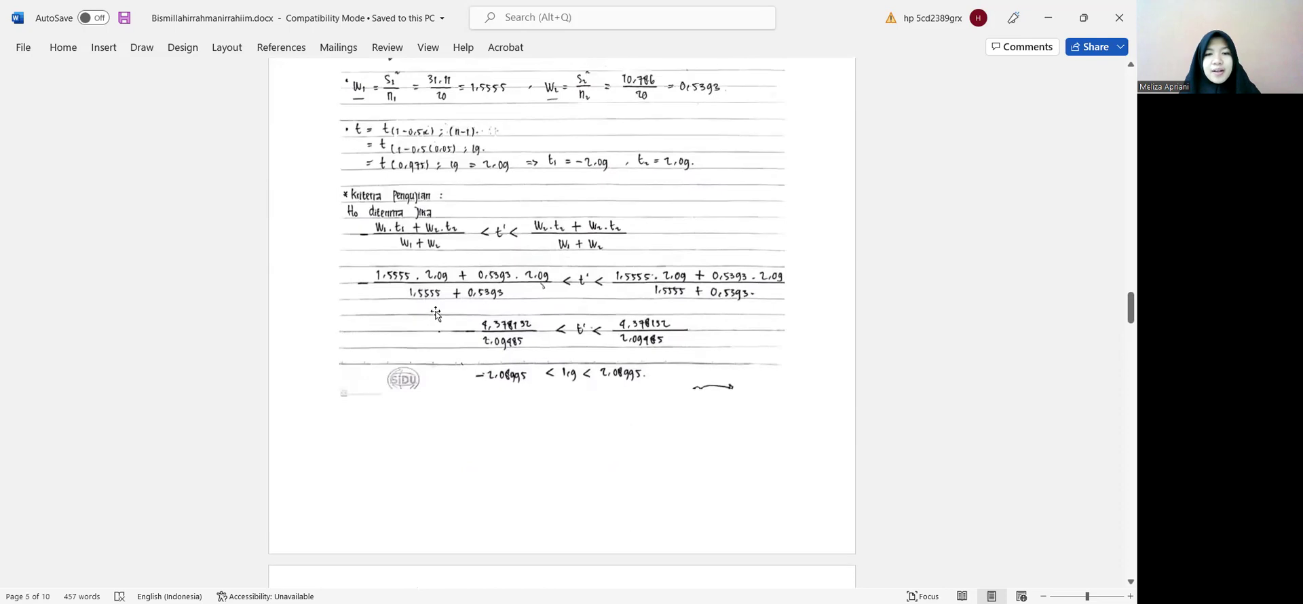
pyautogui.scroll(6, 433, 296)
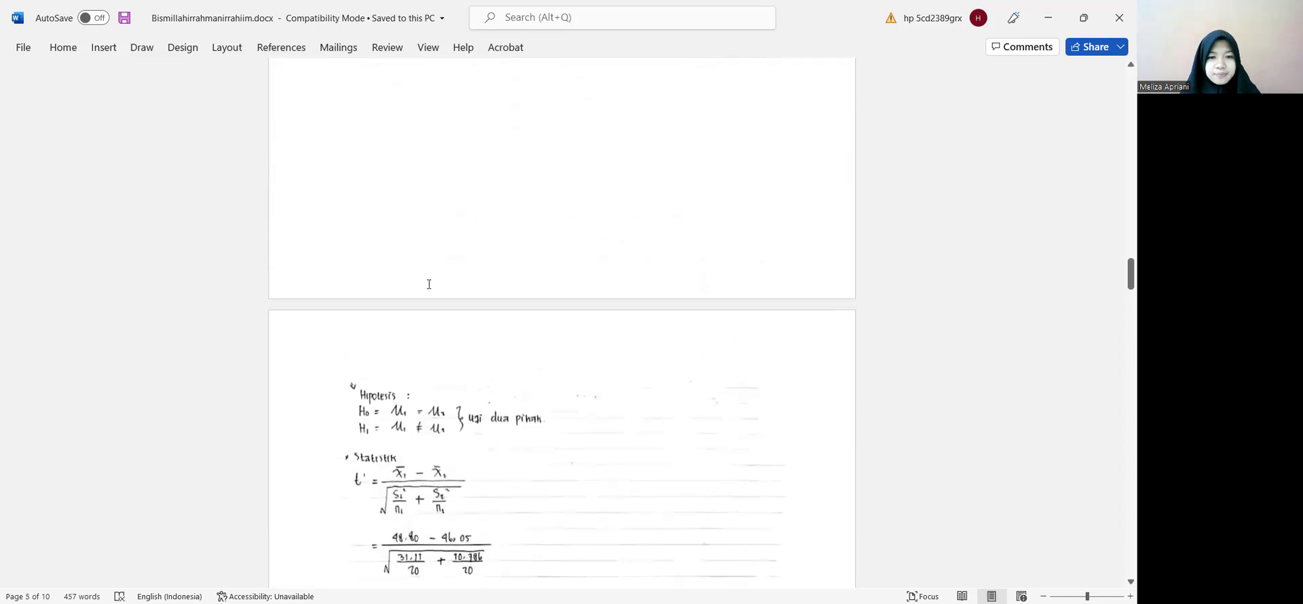
pyautogui.scroll(6, 426, 278)
pyautogui.scroll(-3, 424, 272)
pyautogui.scroll(-10, 423, 272)
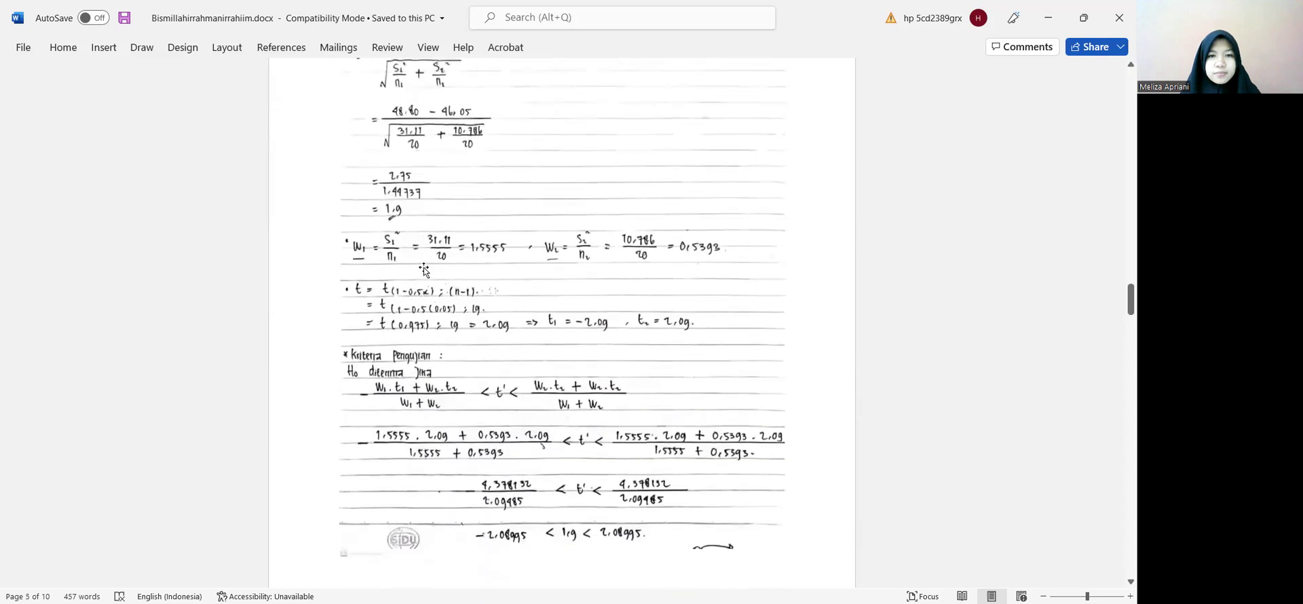